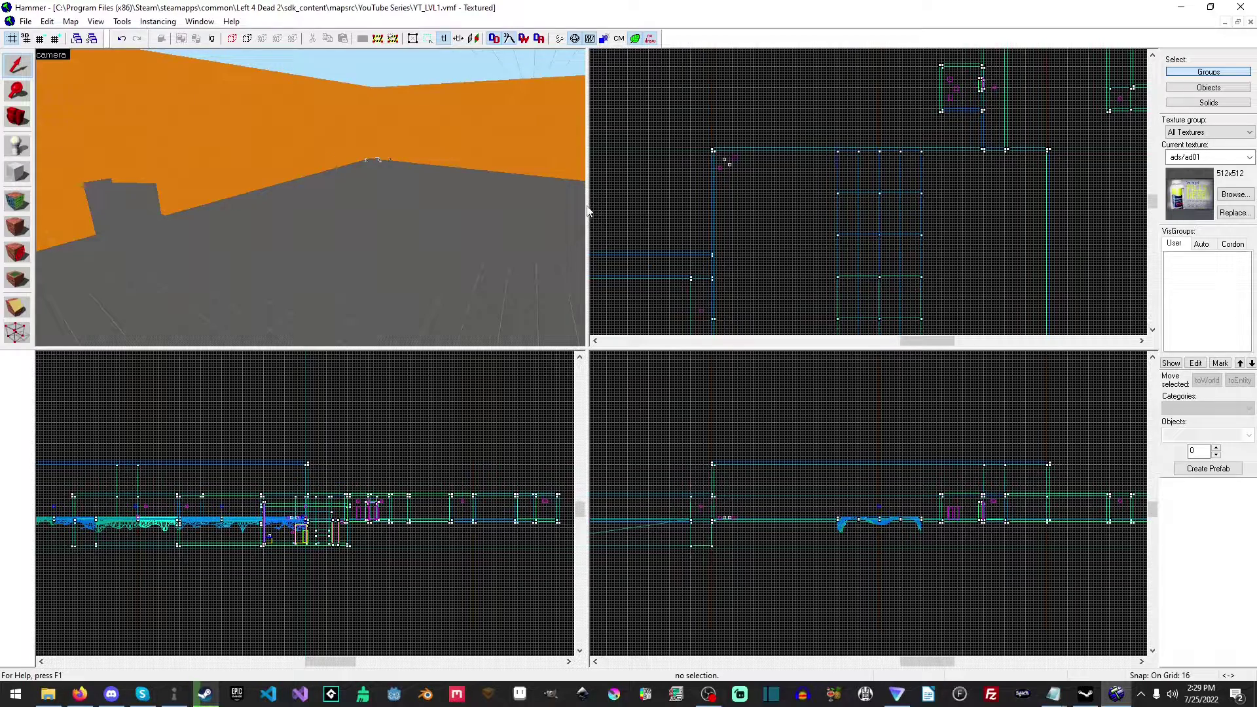
Enlarge the top view by shifting the dividers between the viewports, and autosize all four views back to equal size
{"action": "left_click_drag", "start_coordinate": [589, 211], "coordinate": [487, 216]}
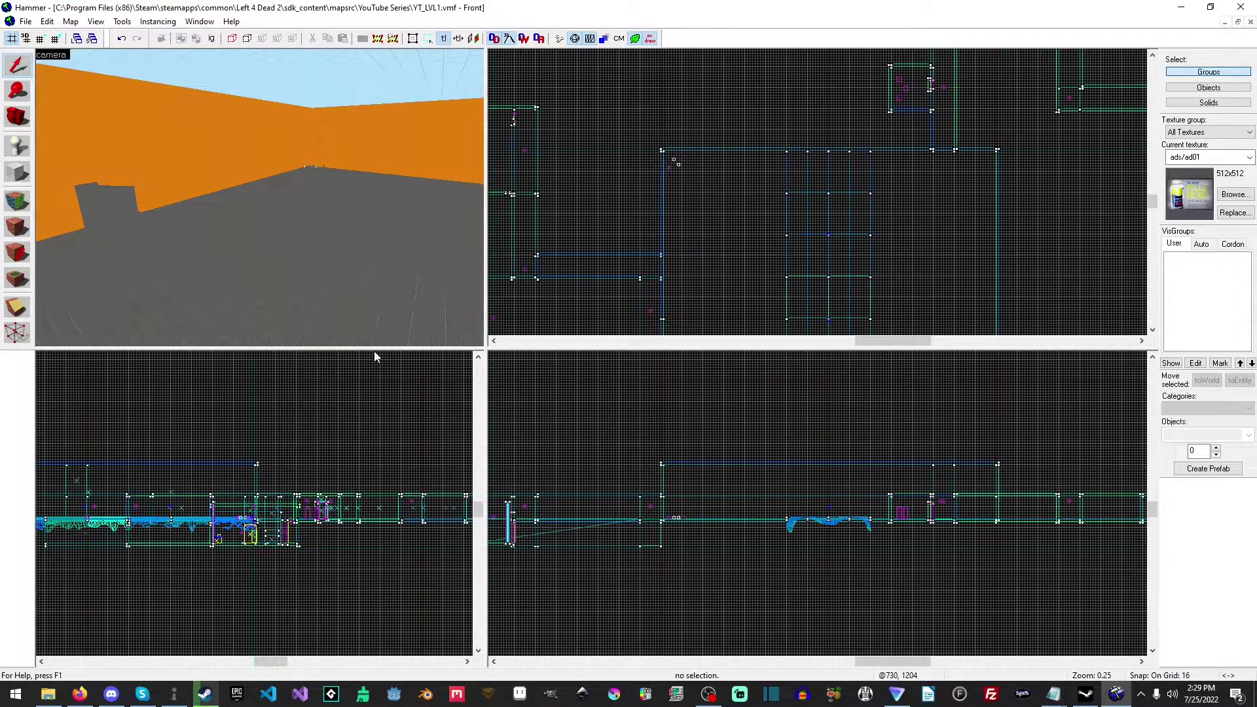
{"action": "left_click_drag", "start_coordinate": [373, 348], "coordinate": [373, 522]}
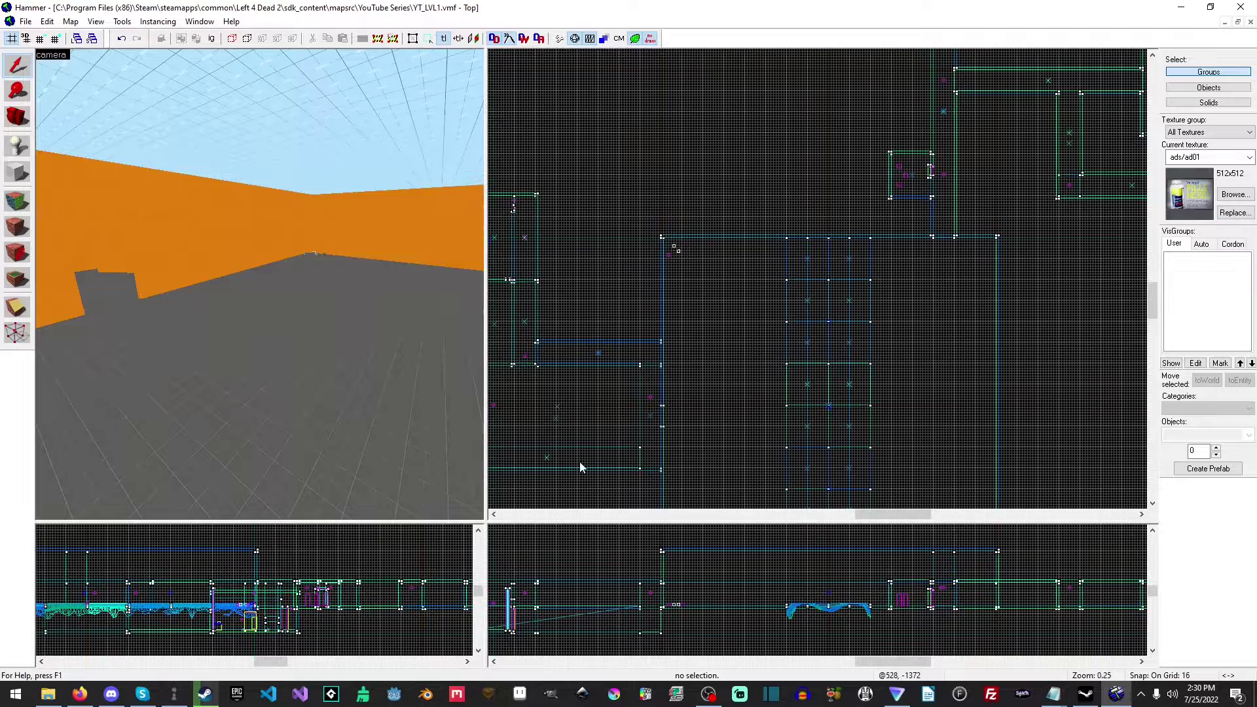
{"action": "key", "text": "ctrl+a"}
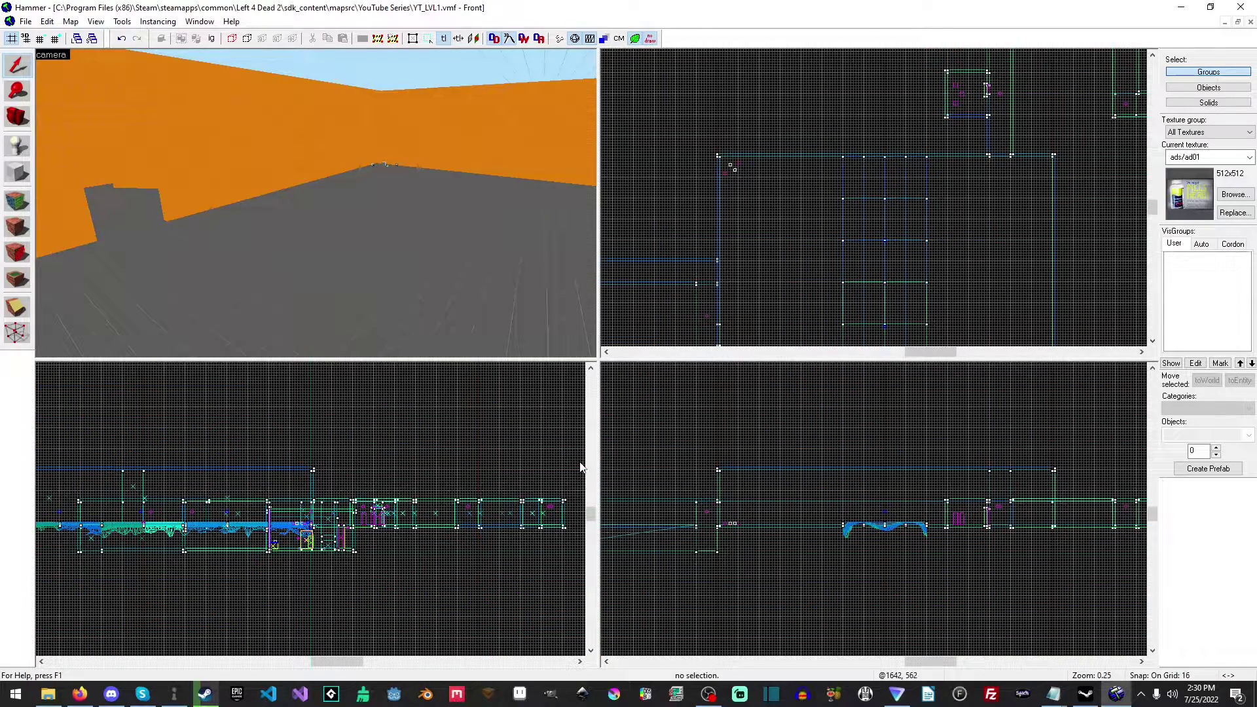
Select the tall orange wall in the camera viewport and cycle that viewport through the 2D X/Y, Y/Z and X/Z views
{"action": "left_click", "coordinate": [96, 21]}
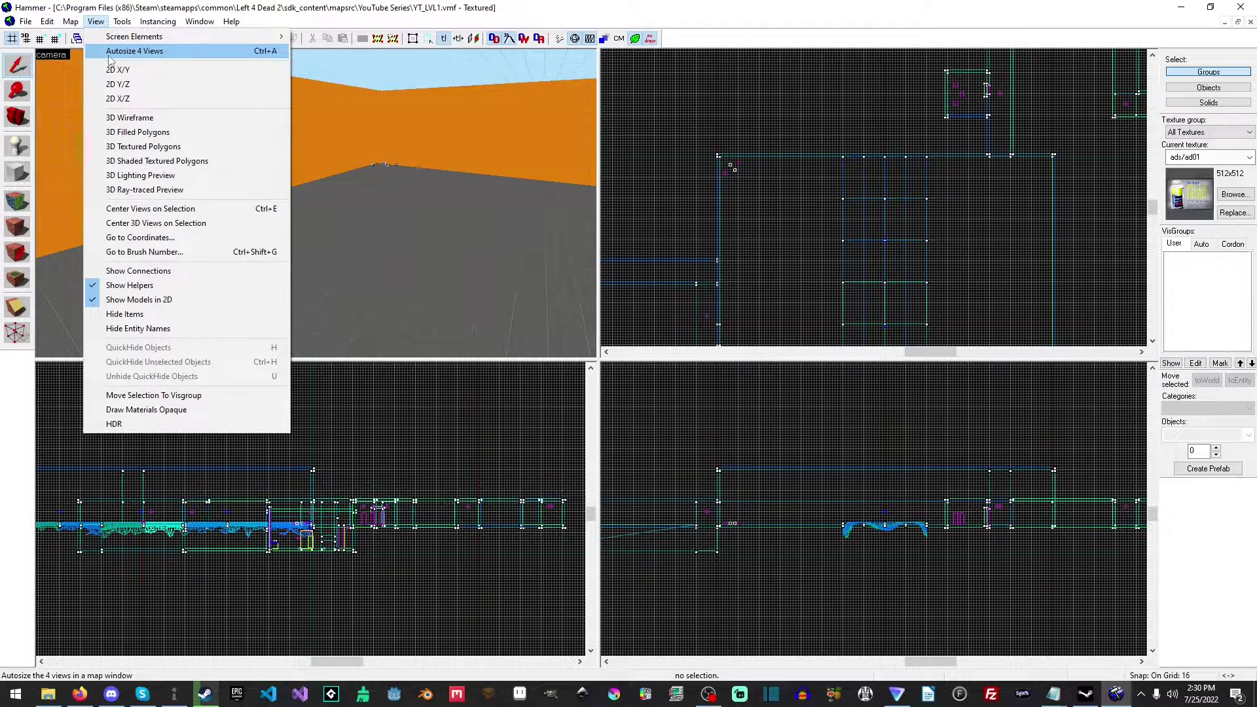
{"action": "left_click", "coordinate": [673, 108]}
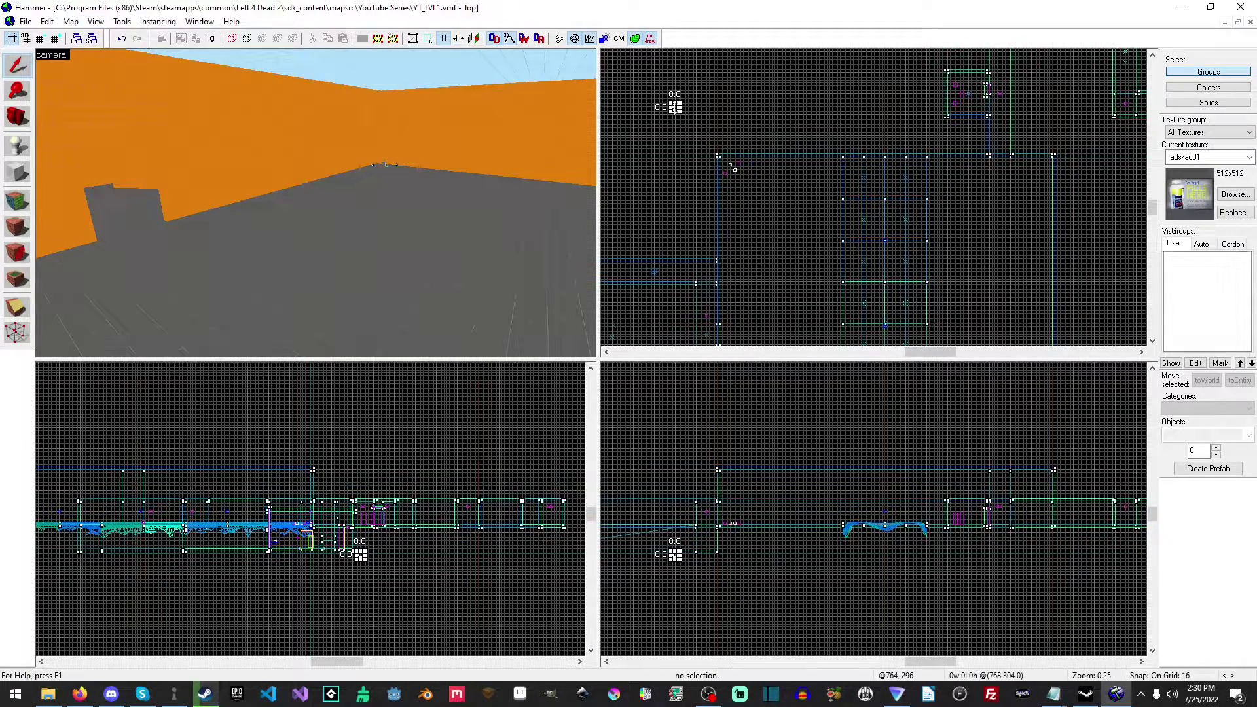
{"action": "left_click", "coordinate": [324, 143]}
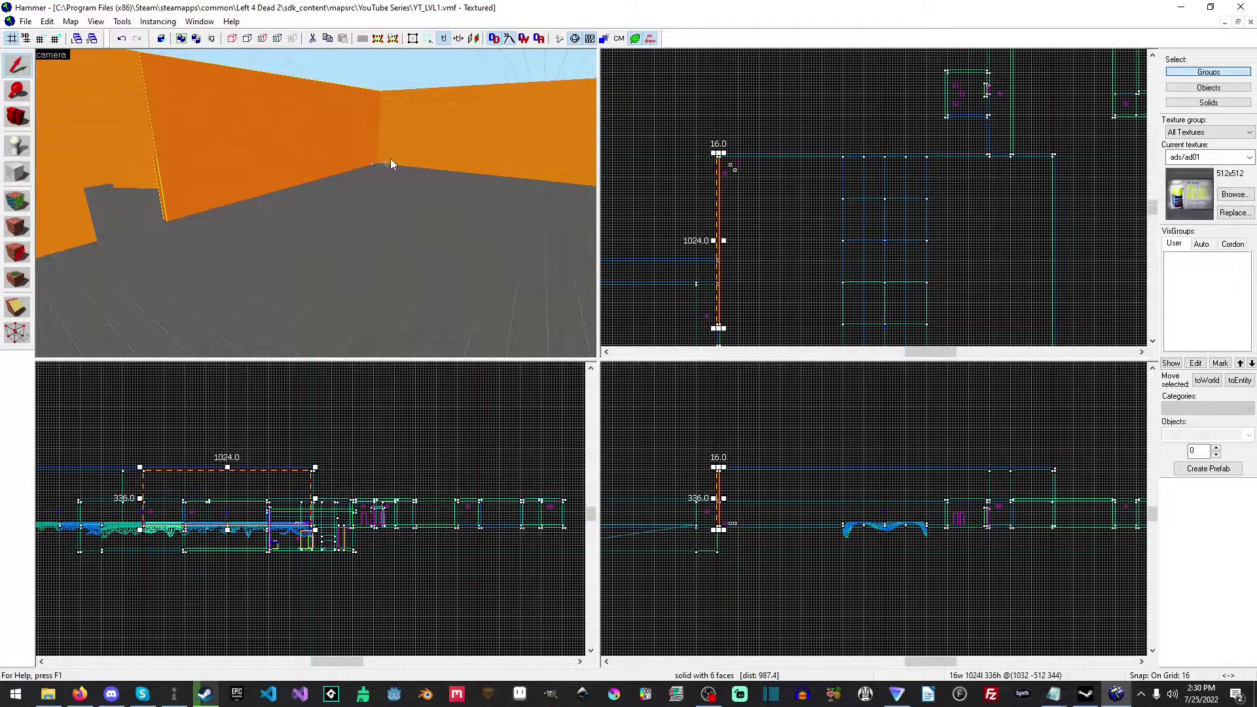
{"action": "left_click", "coordinate": [95, 21]}
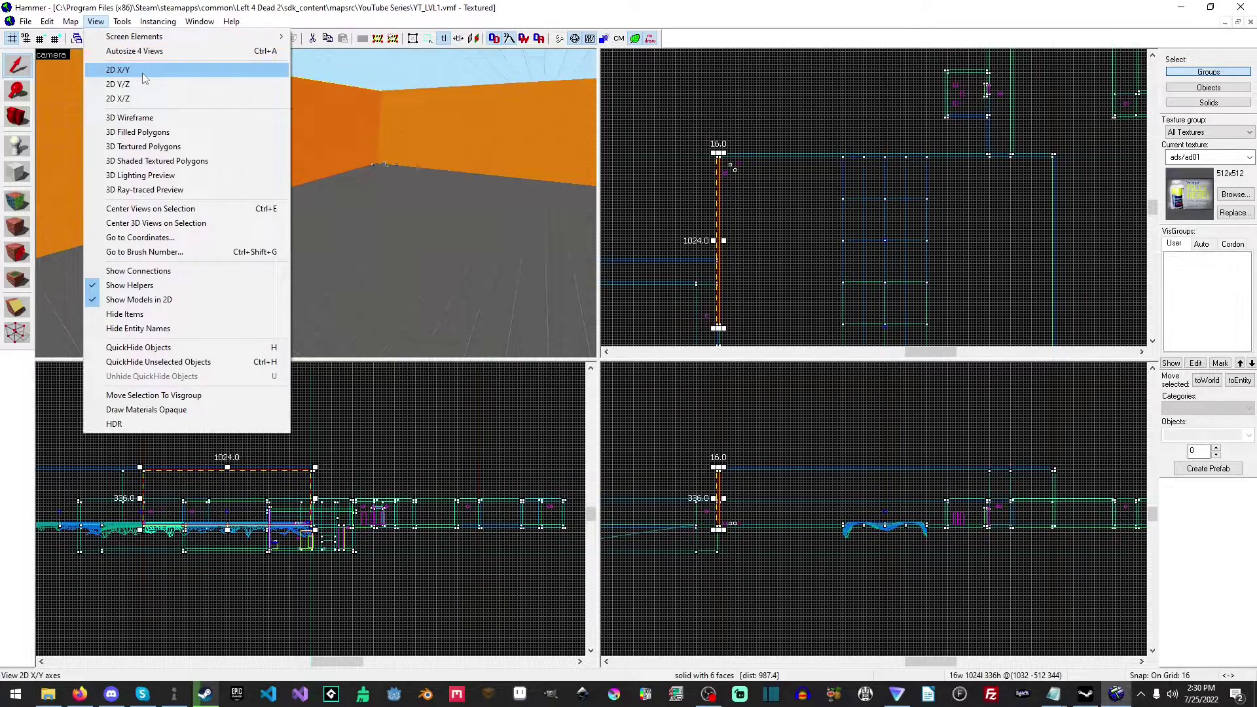
{"action": "left_click", "coordinate": [144, 73]}
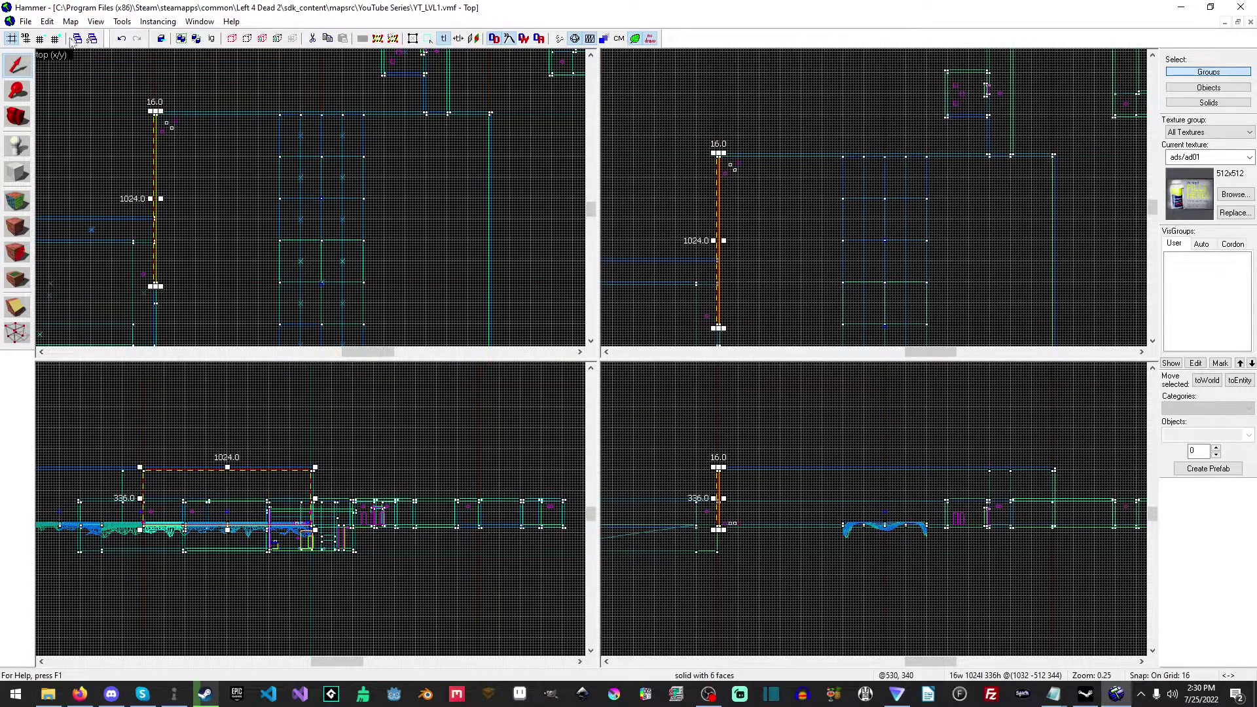
{"action": "left_click", "coordinate": [96, 21]}
{"action": "left_click", "coordinate": [120, 83]}
{"action": "left_click", "coordinate": [96, 21]}
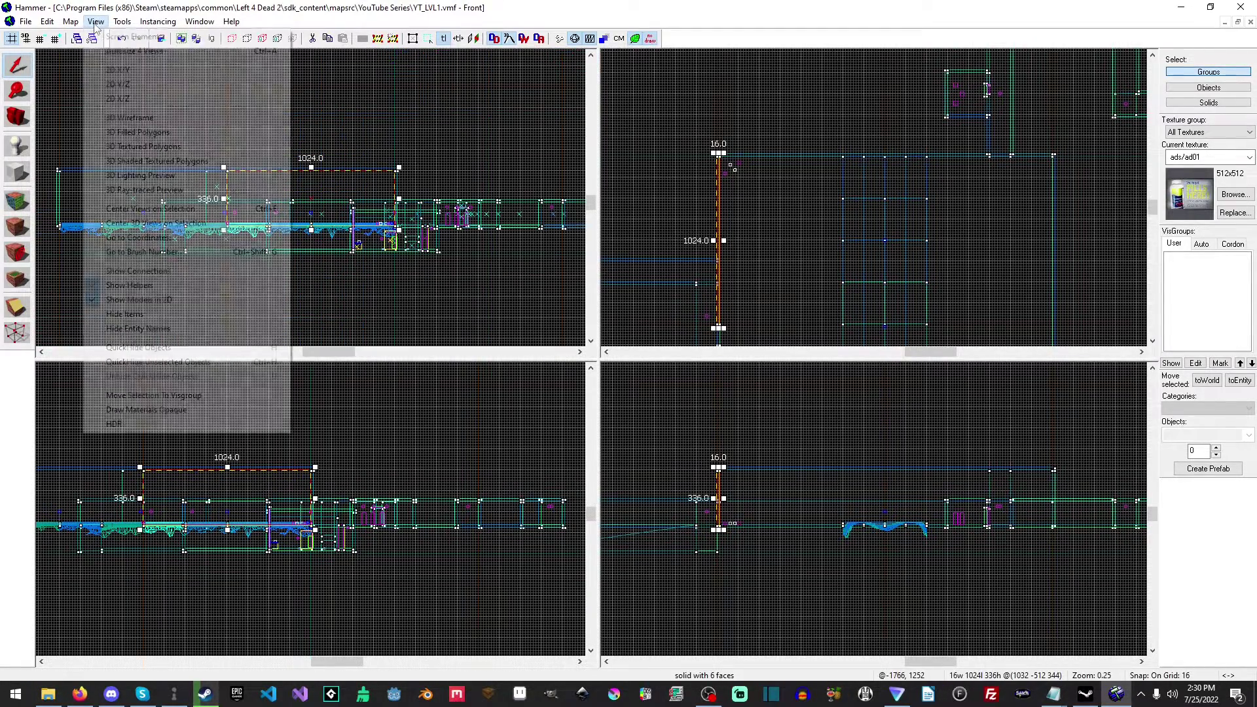
{"action": "left_click", "coordinate": [125, 98]}
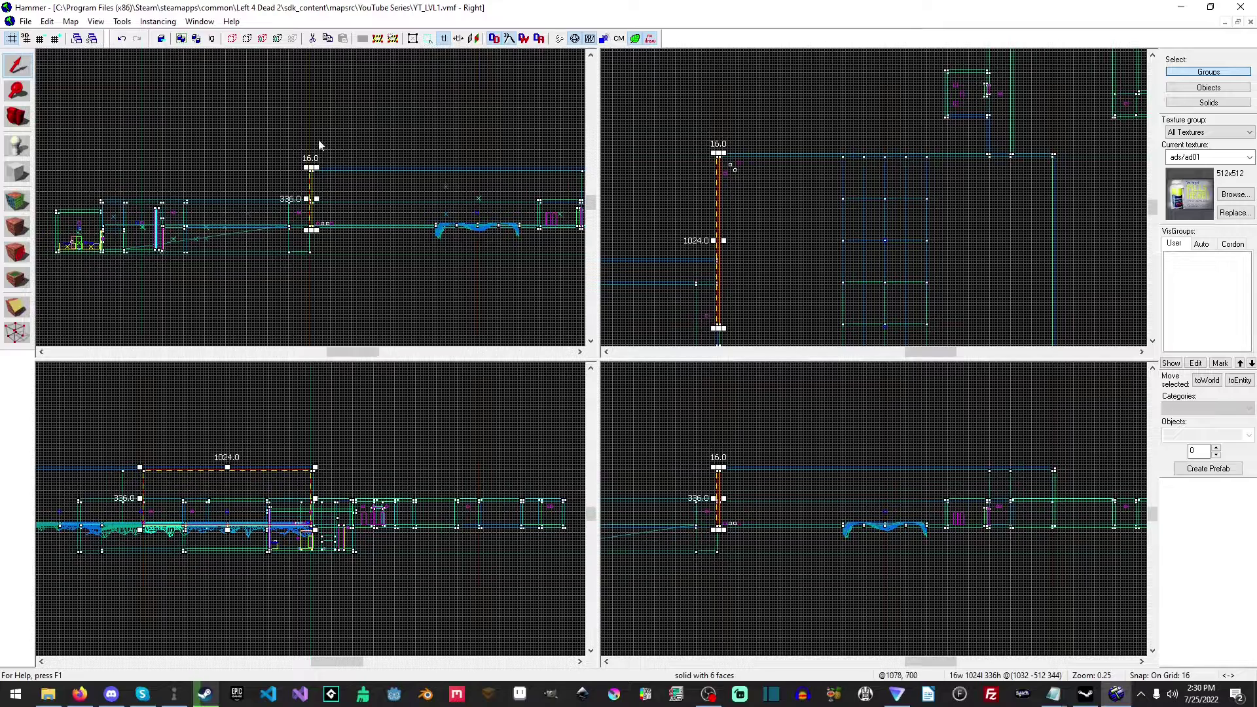
Switch the former camera viewport to 3D Wireframe and fly through the rooms around the ladder and tables
{"action": "left_click", "coordinate": [96, 21]}
{"action": "left_click", "coordinate": [139, 117]}
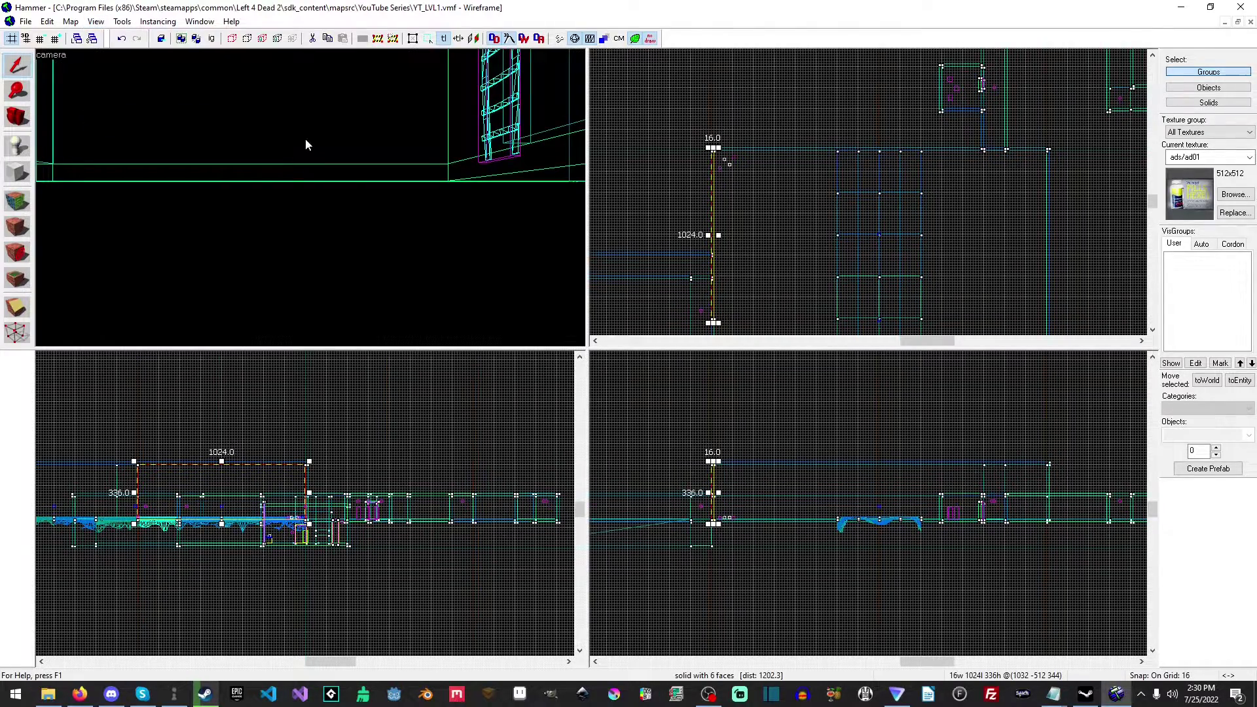
{"action": "key", "text": "z"}
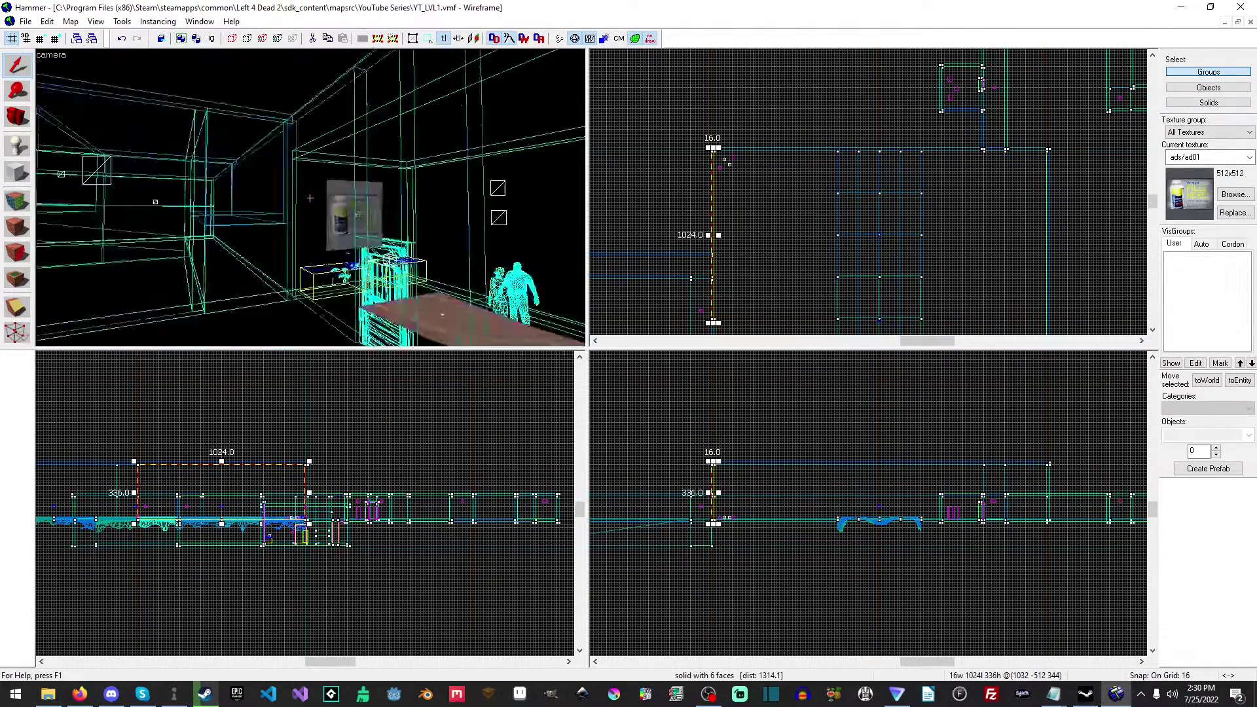
{"action": "key", "text": "w"}
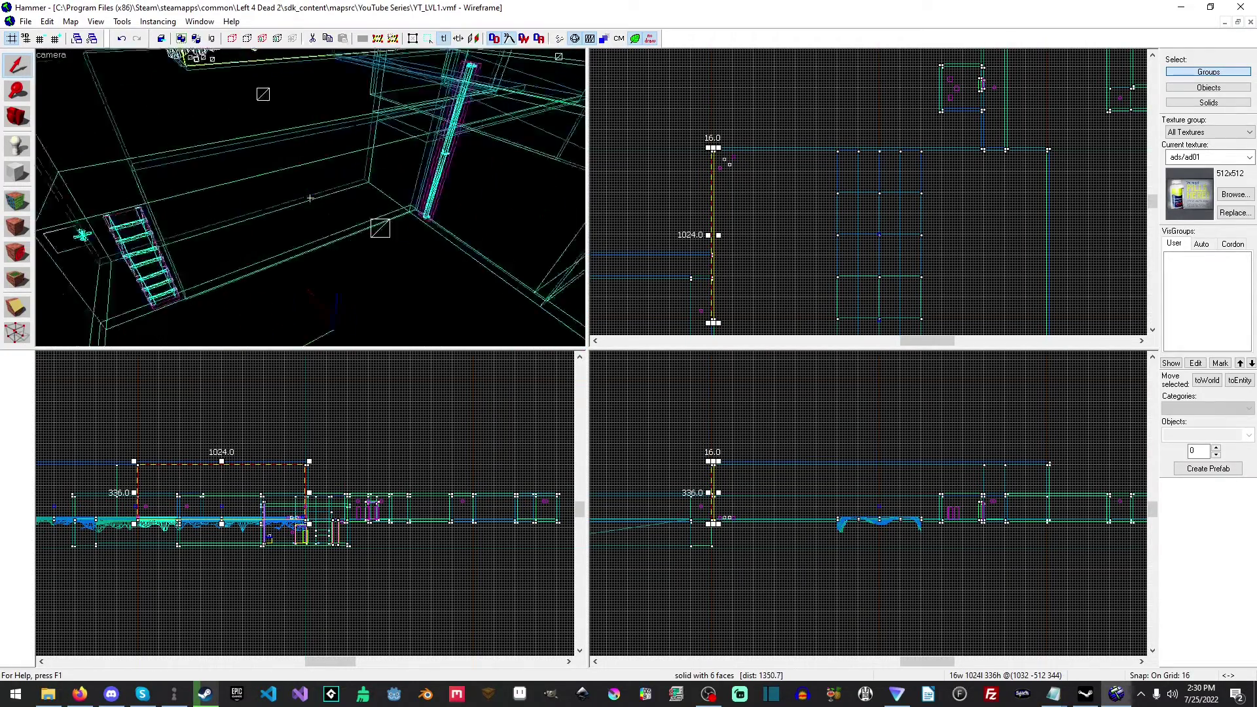
{"action": "key", "text": "s"}
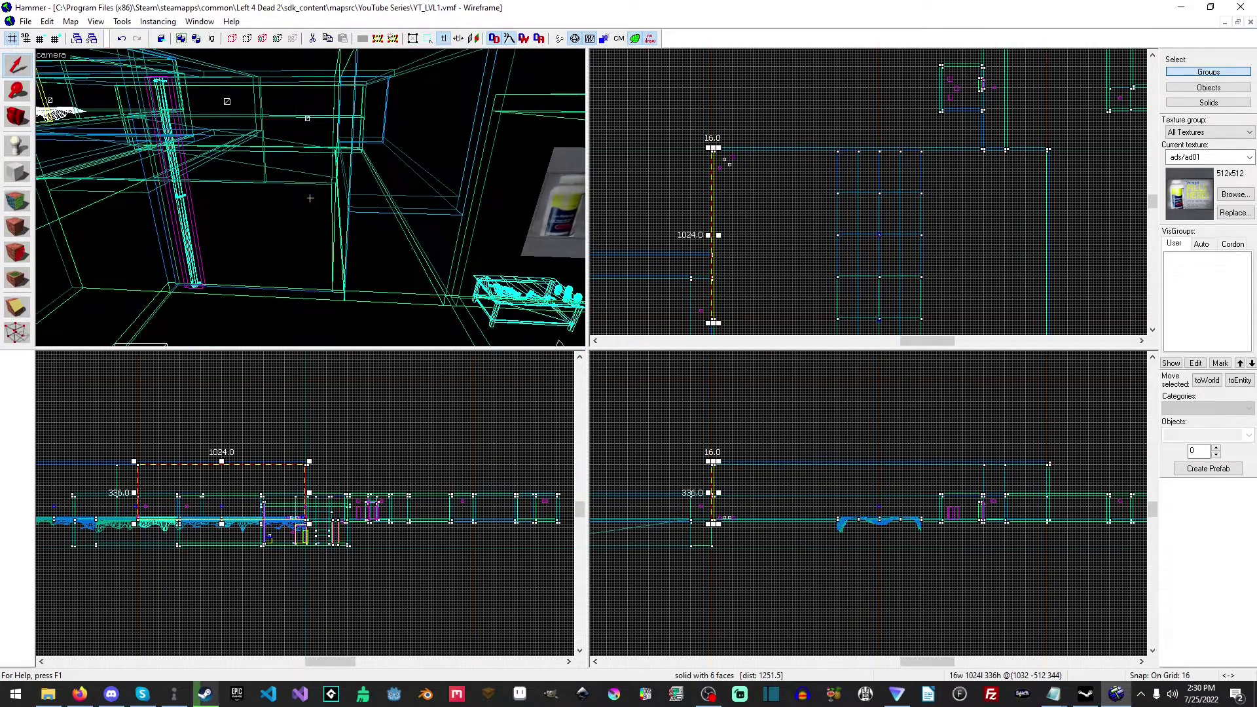
{"action": "key", "text": "z"}
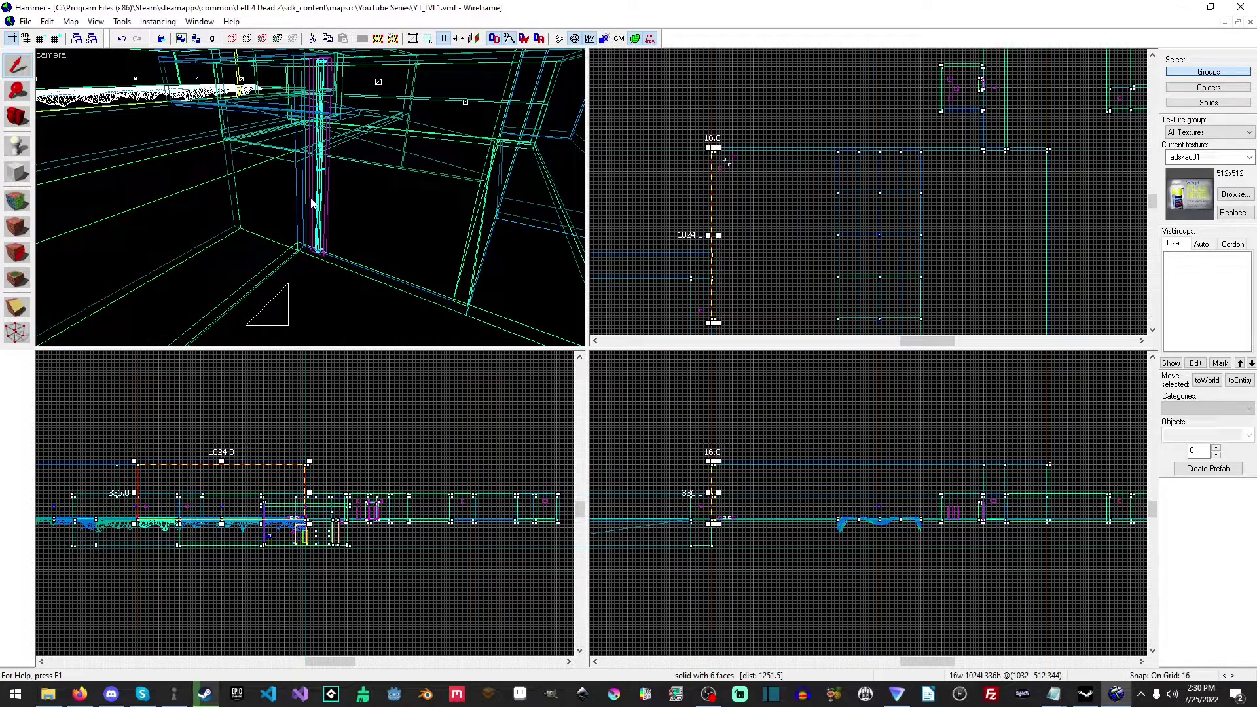
Select the wall brush behind the ladder in the wireframe viewport and reapply the 3D Wireframe mode
{"action": "left_click", "coordinate": [97, 21]}
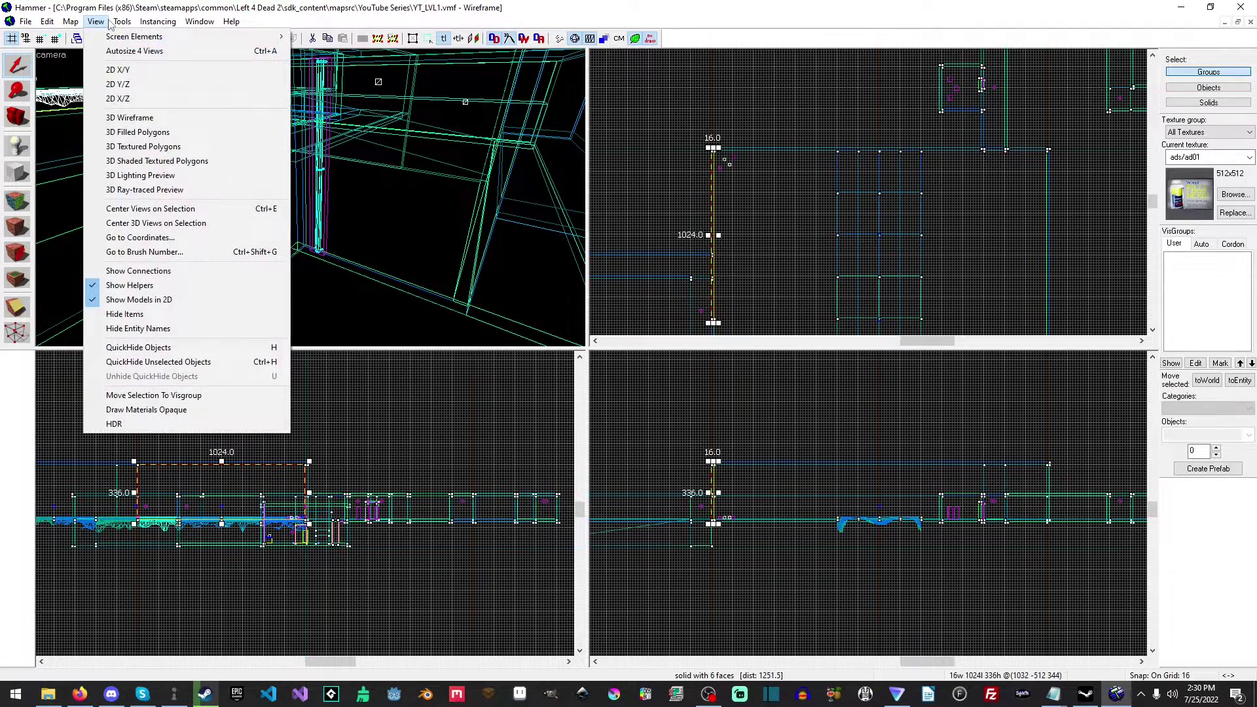
{"action": "left_click", "coordinate": [383, 144]}
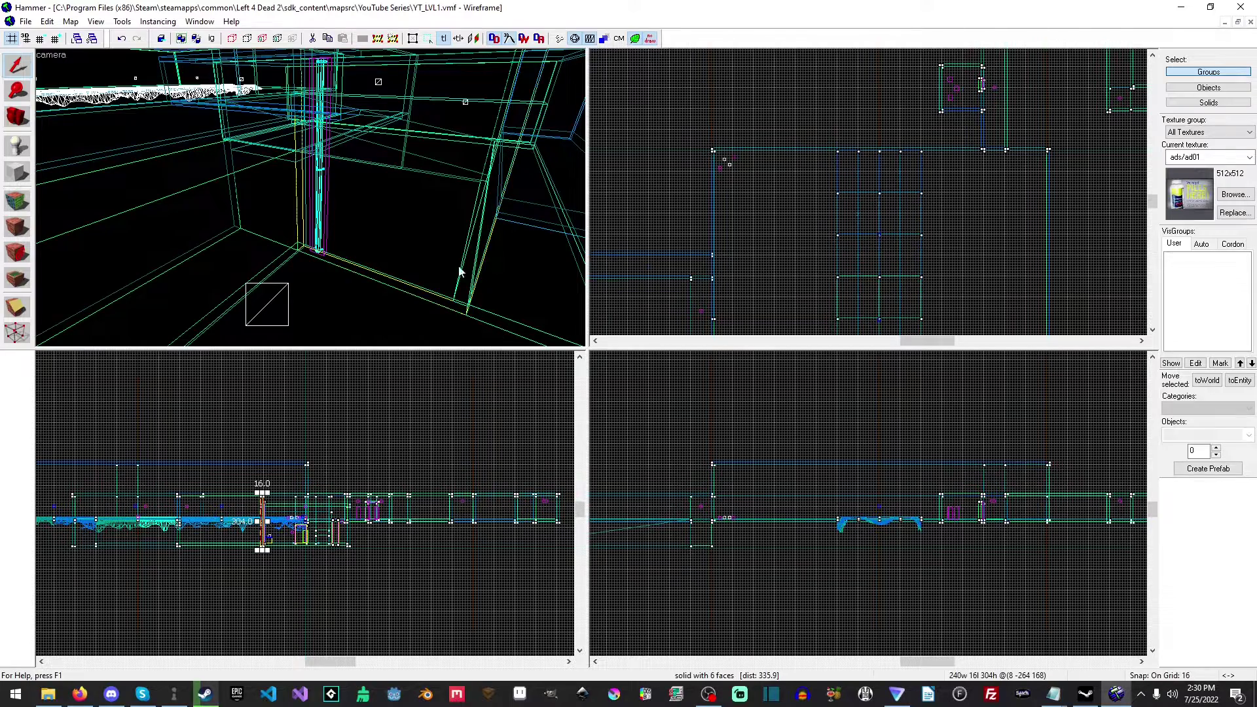
{"action": "left_click", "coordinate": [96, 21]}
{"action": "left_click", "coordinate": [129, 119]}
Switch the top-view viewport to 3D Filled Polygons, fly inside the map, and restore it to the 2D X/Y view
{"action": "left_click", "coordinate": [693, 116]}
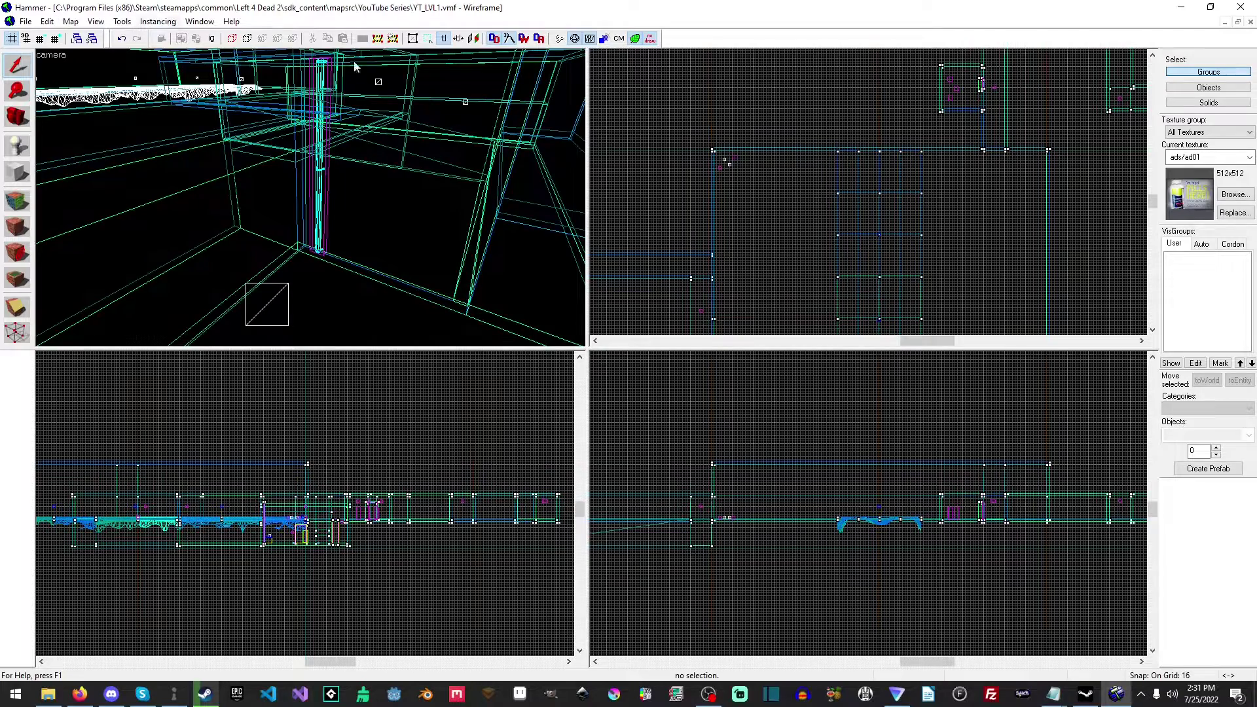
{"action": "left_click", "coordinate": [96, 21]}
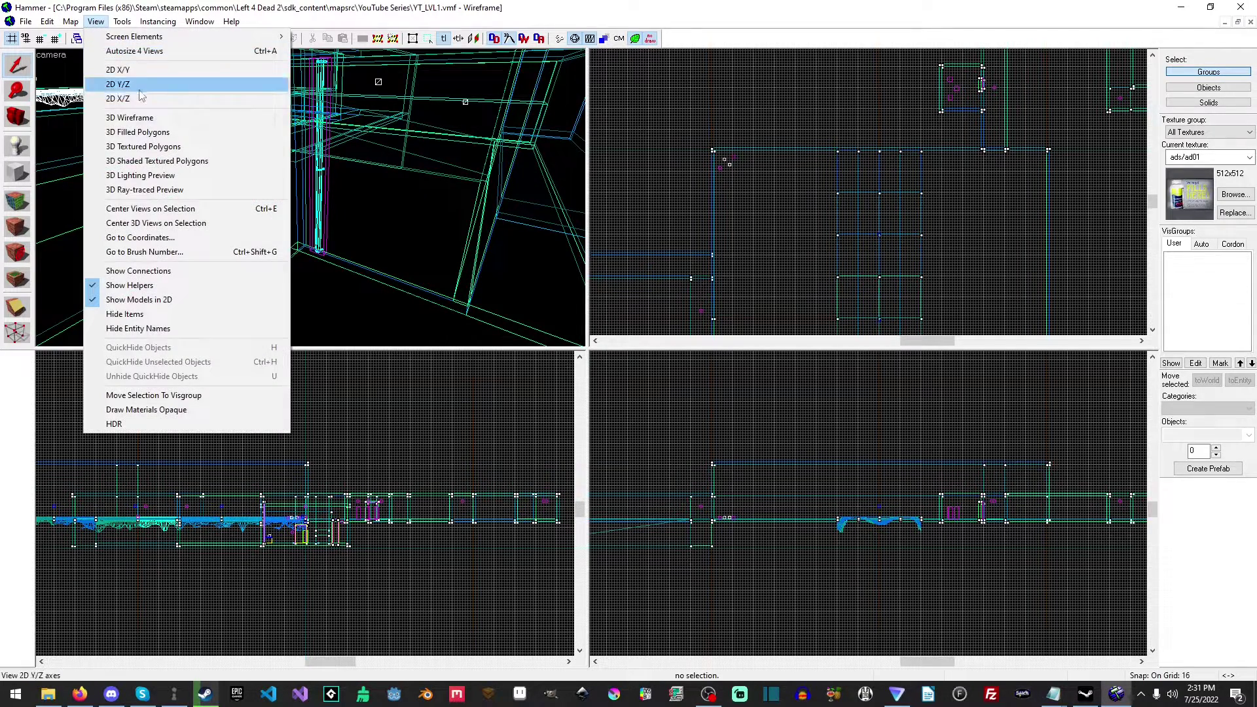
{"action": "left_click", "coordinate": [161, 138]}
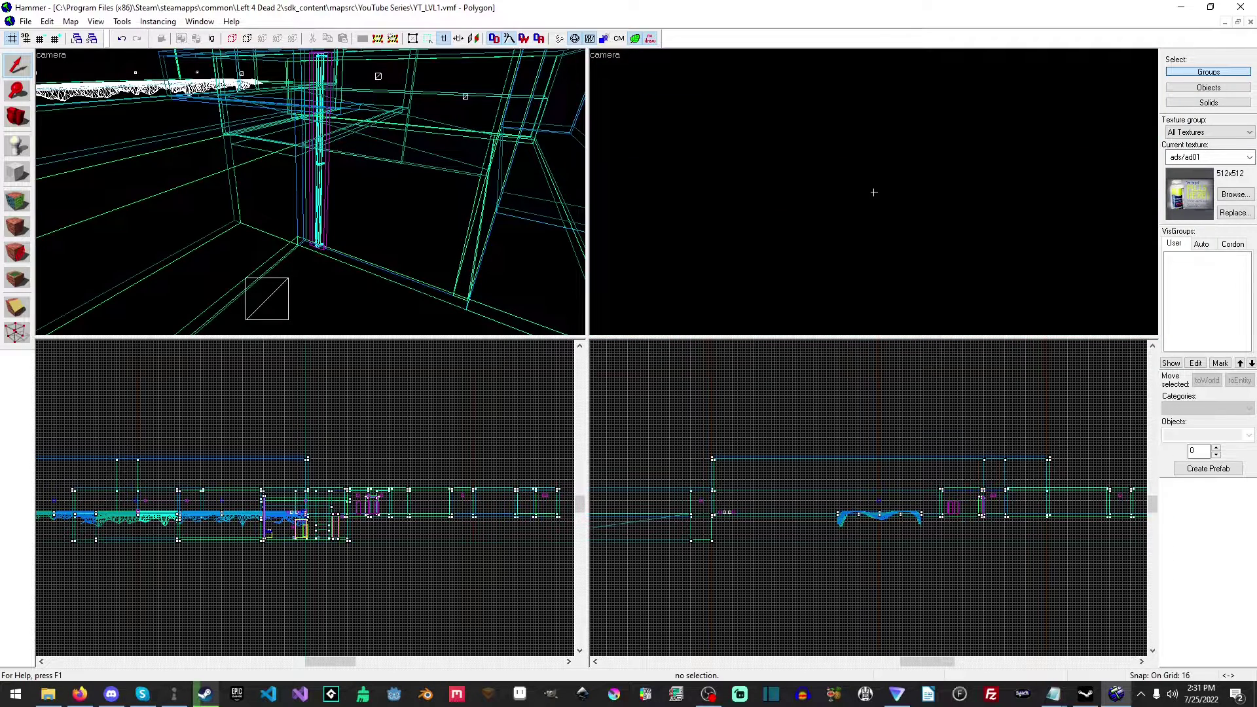
{"action": "key", "text": "w"}
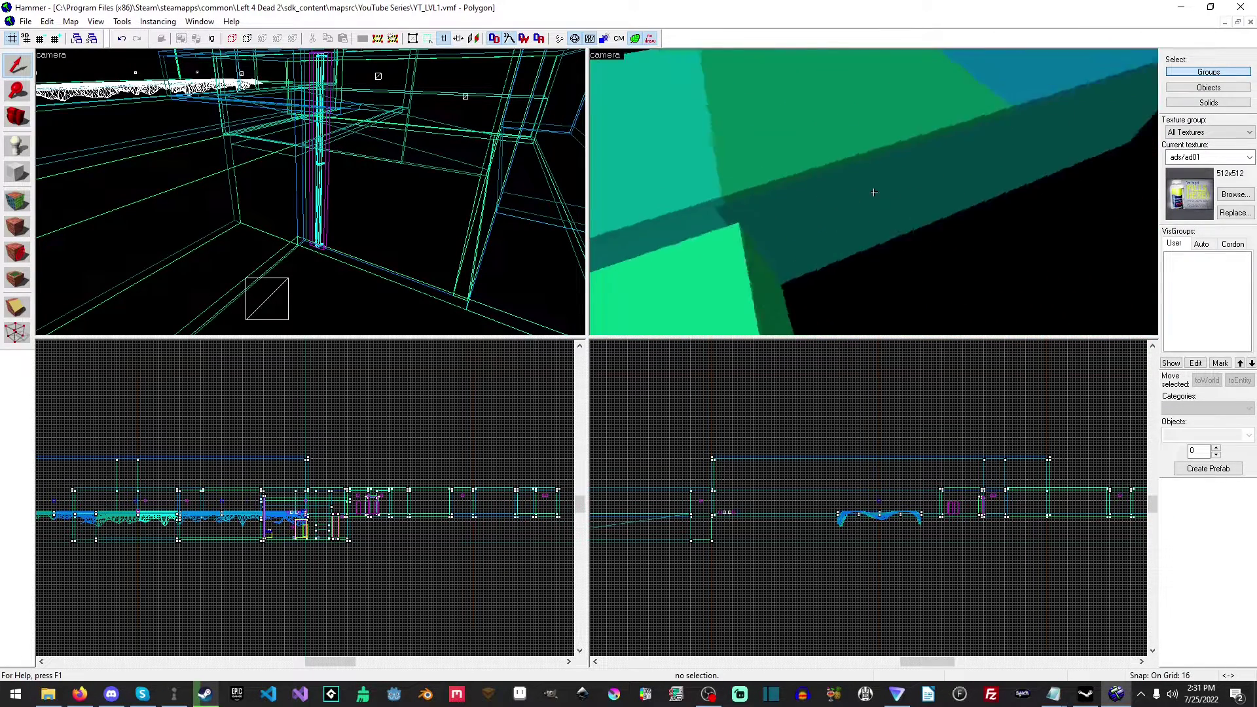
{"action": "left_click_drag", "start_coordinate": [874, 193], "coordinate": [874, 192]}
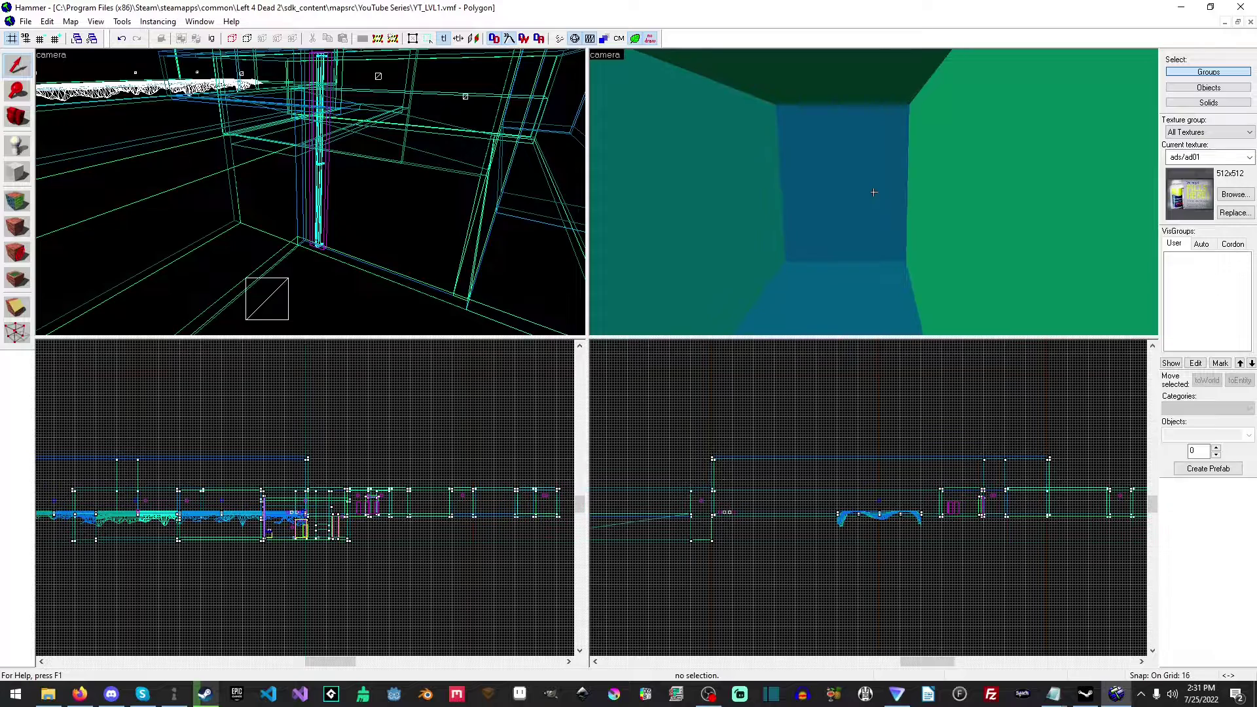
{"action": "left_click", "coordinate": [95, 21]}
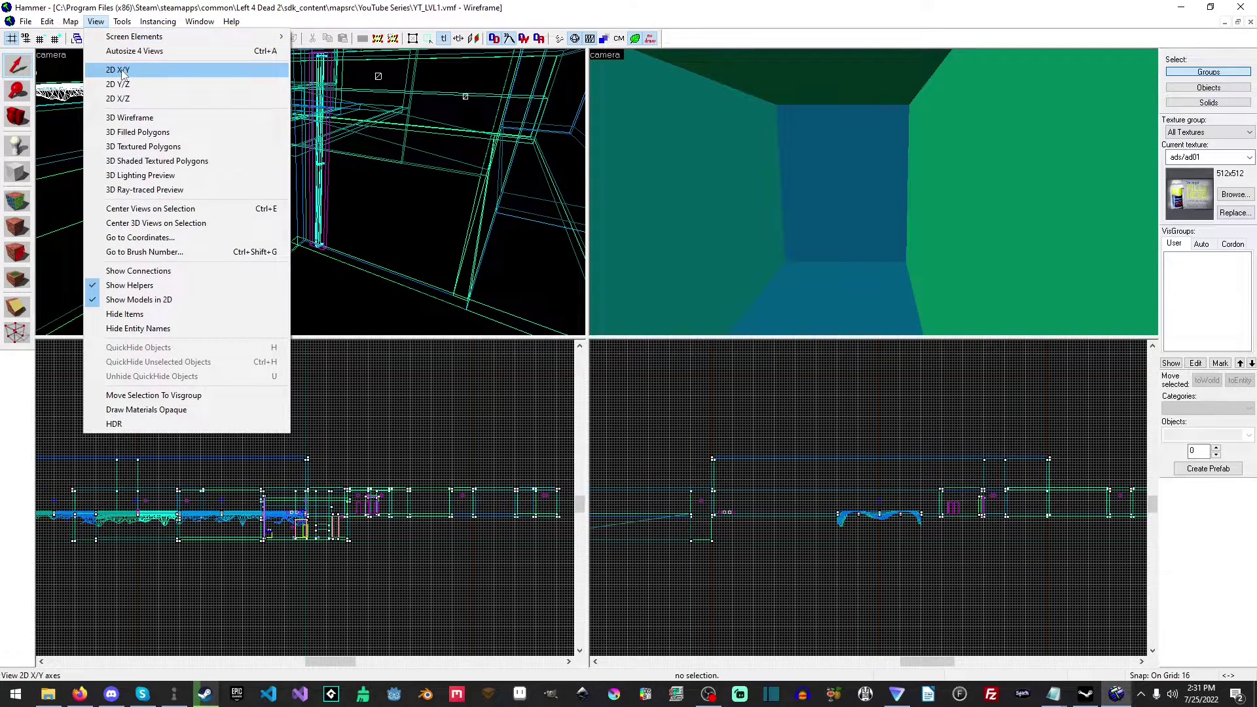
{"action": "left_click", "coordinate": [122, 70]}
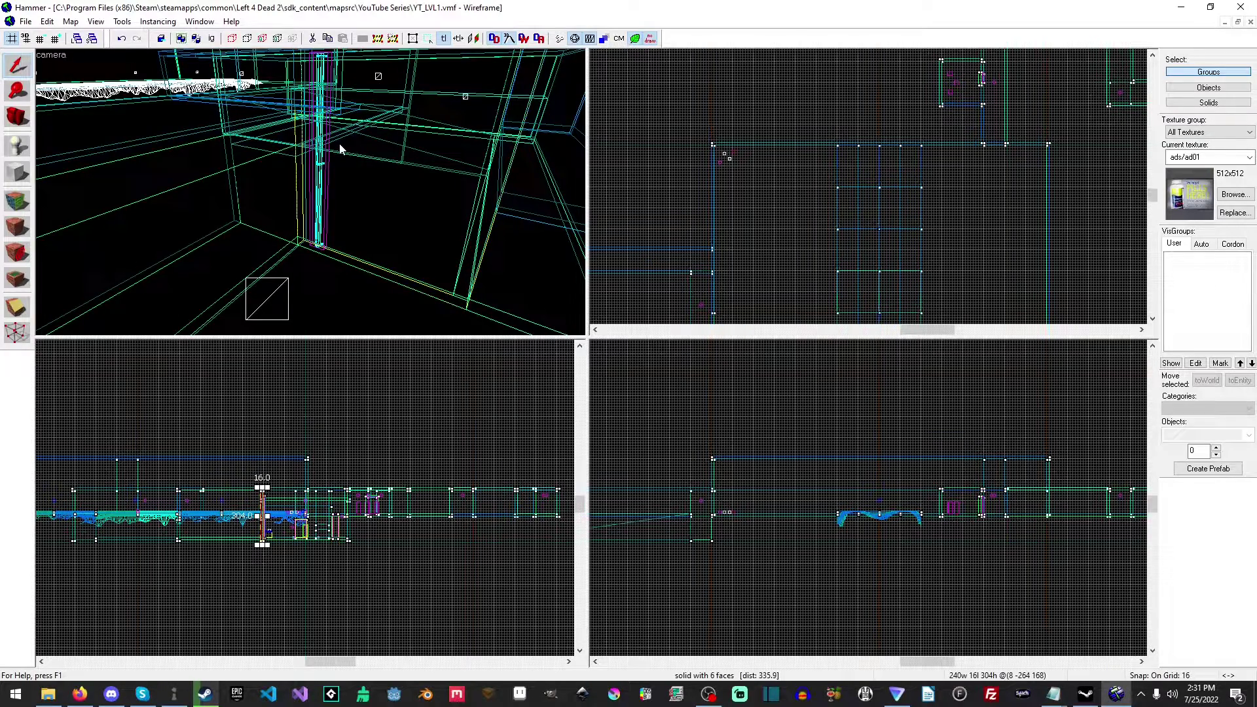
Set the wireframe camera viewport to 3D Textured Polygons and fly out to the open area with the grassy ditch
{"action": "left_click", "coordinate": [96, 21]}
{"action": "left_click", "coordinate": [158, 147]}
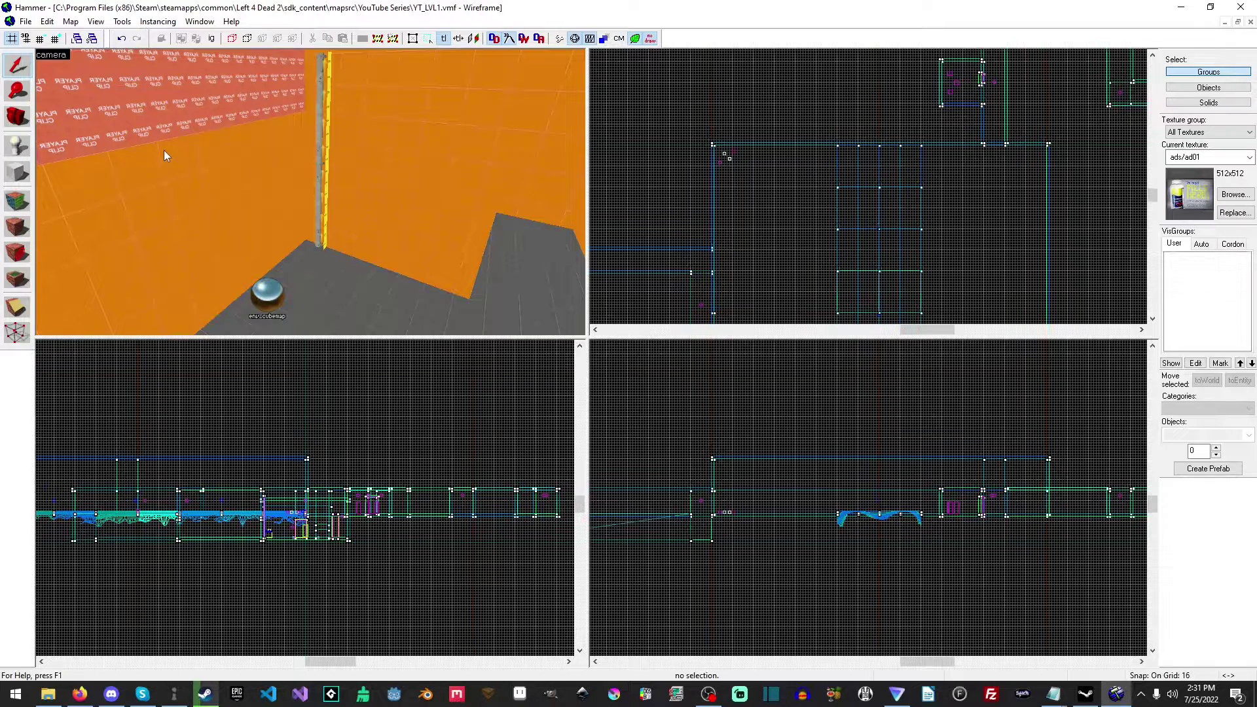
{"action": "key", "text": "z"}
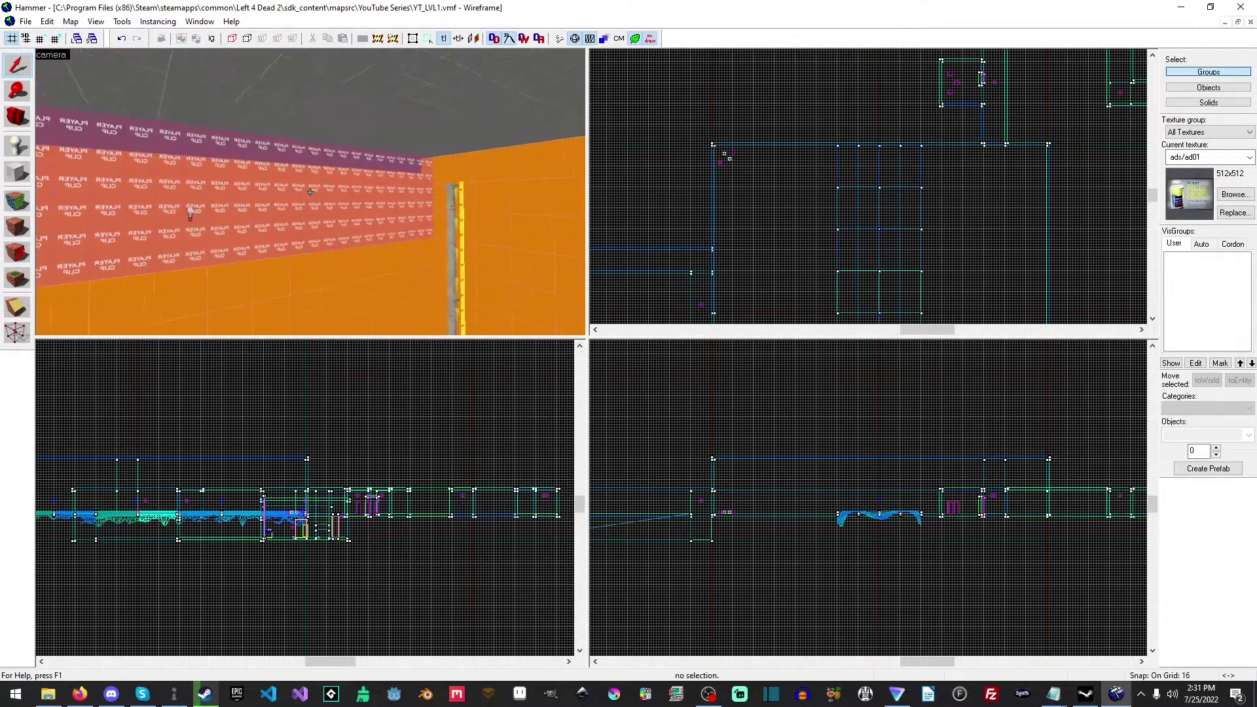
{"action": "key", "text": "w"}
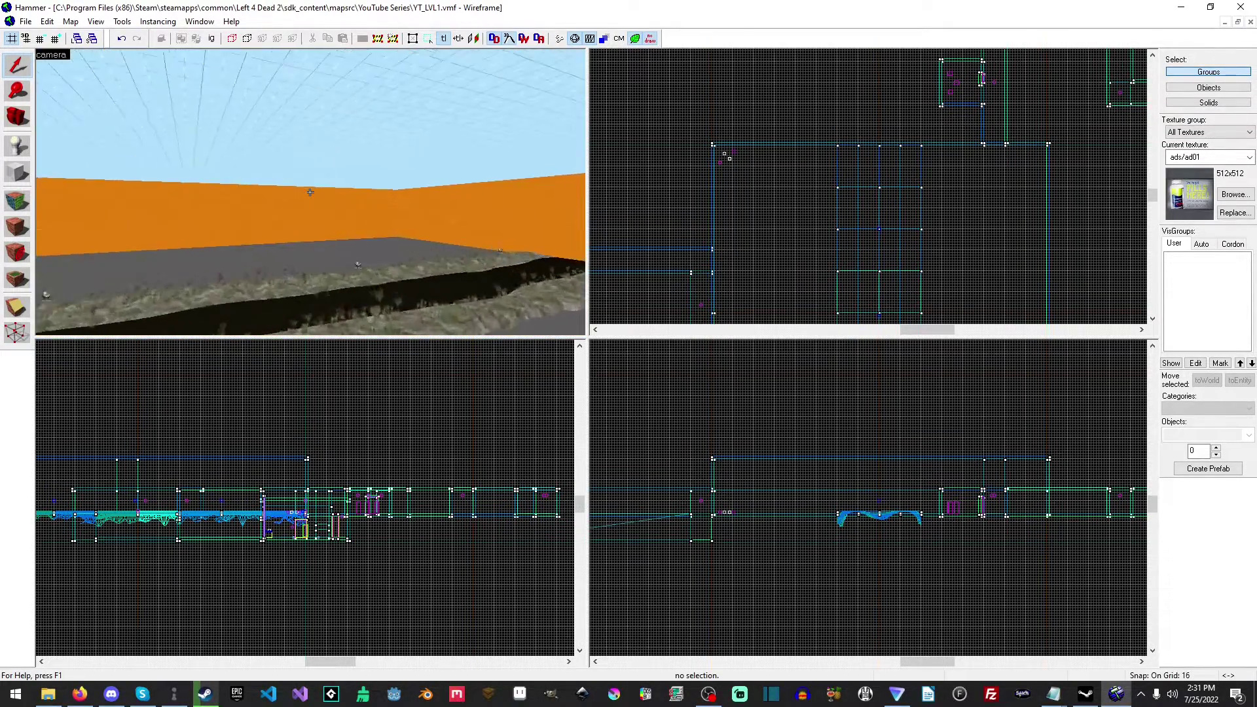
{"action": "key", "text": "z"}
Box-select the brushes at the open area's corner with a 1344 by 1120 unit box, extended upward past the ceiling
{"action": "left_click", "coordinate": [17, 65]}
{"action": "left_click_drag", "start_coordinate": [627, 95], "coordinate": [855, 286]}
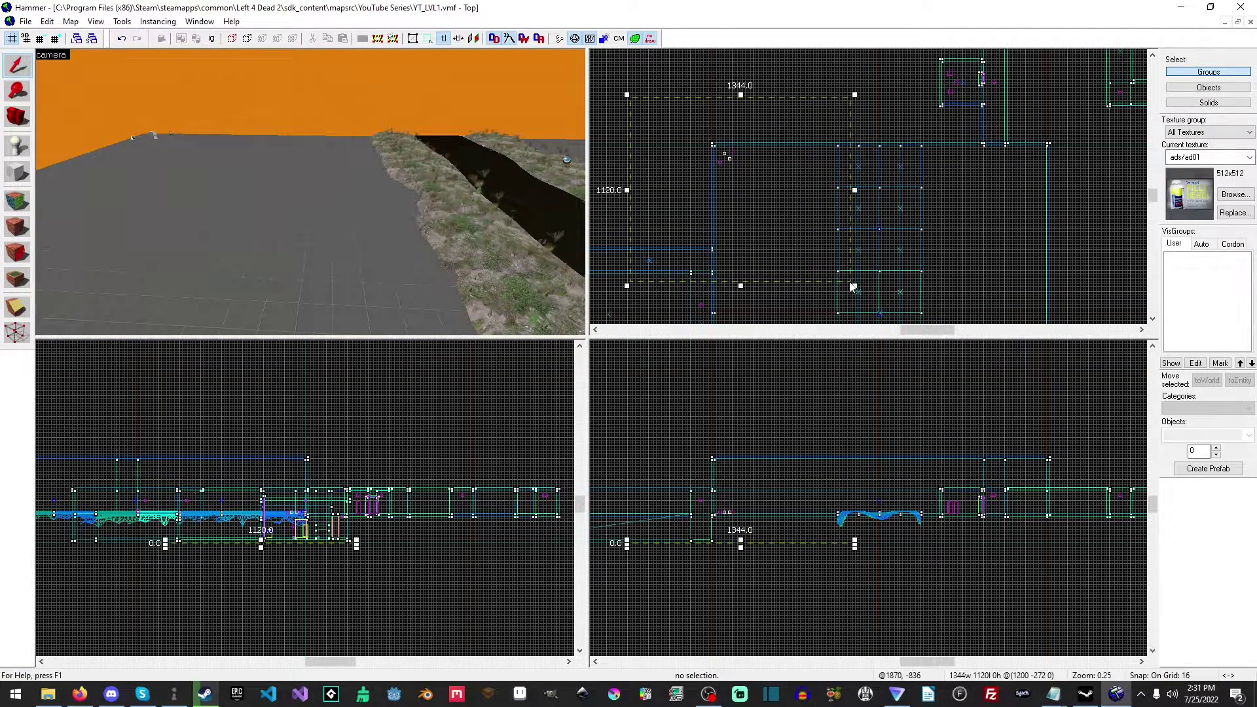
{"action": "left_click_drag", "start_coordinate": [741, 542], "coordinate": [750, 429]}
{"action": "key", "text": "Return"}
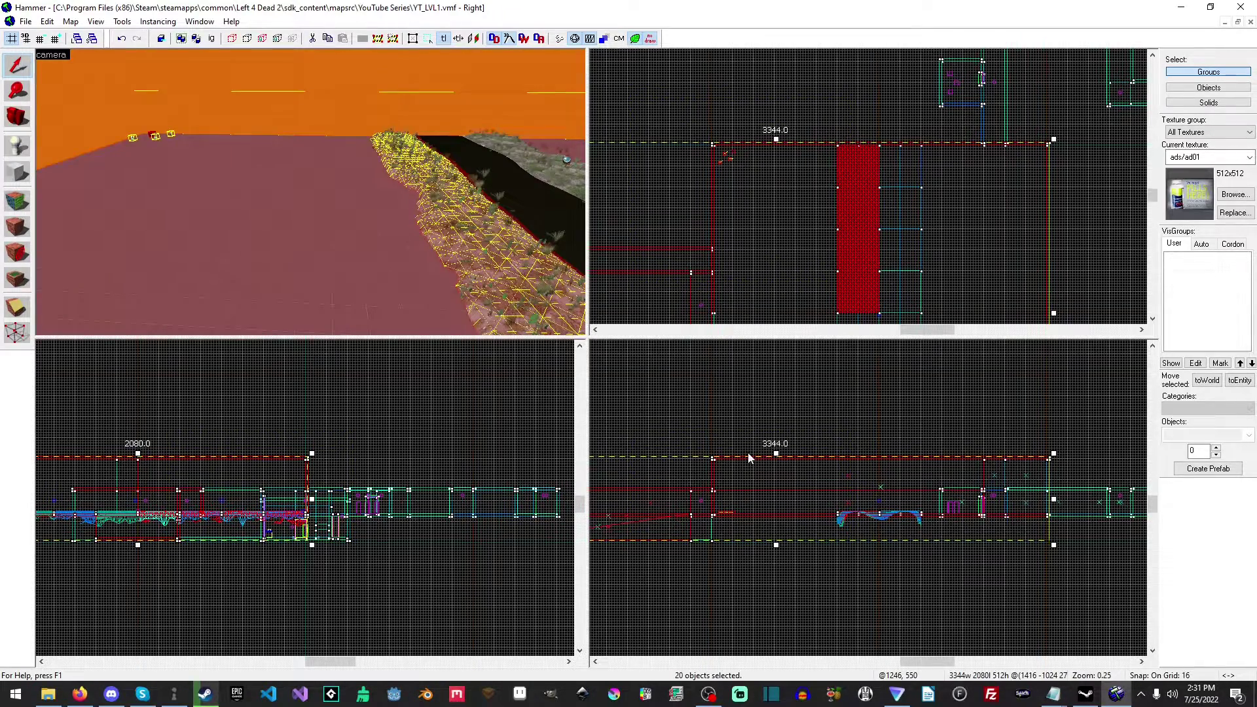
Fly around the open area to inspect which floors, walls and displacements are selected, and clear the selection
{"action": "key", "text": "z"}
{"action": "key", "text": "d"}
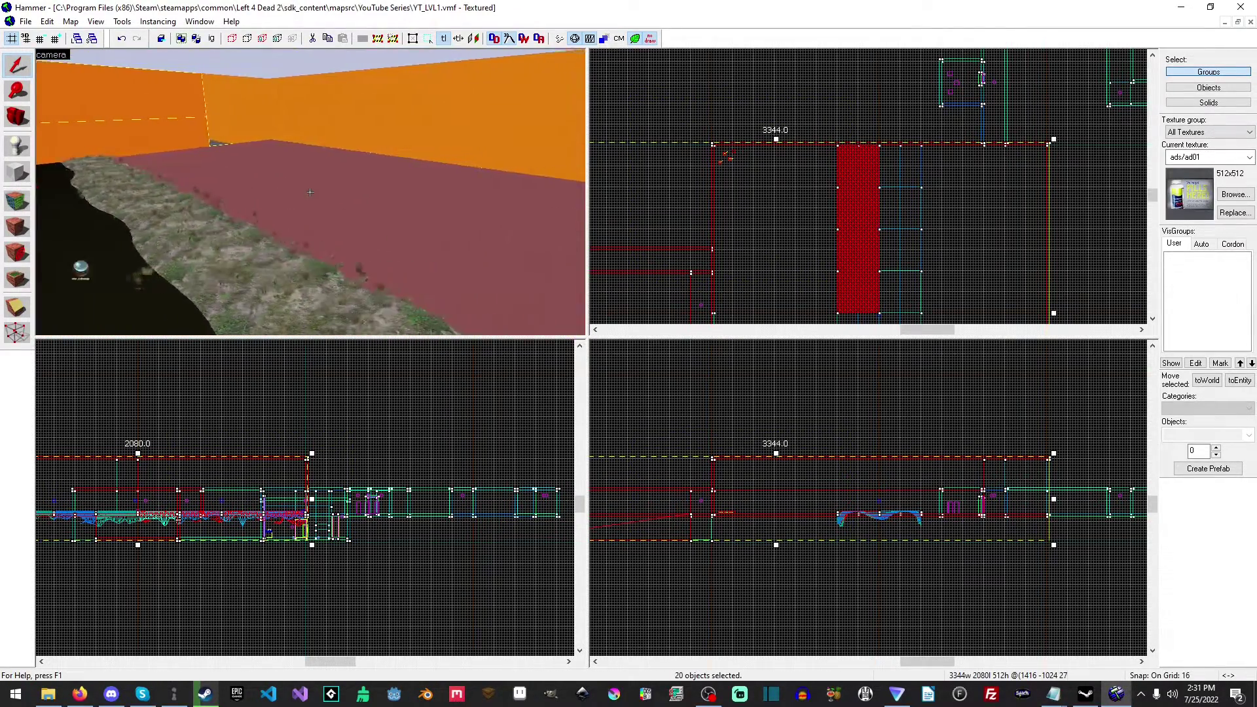
{"action": "key", "text": "w"}
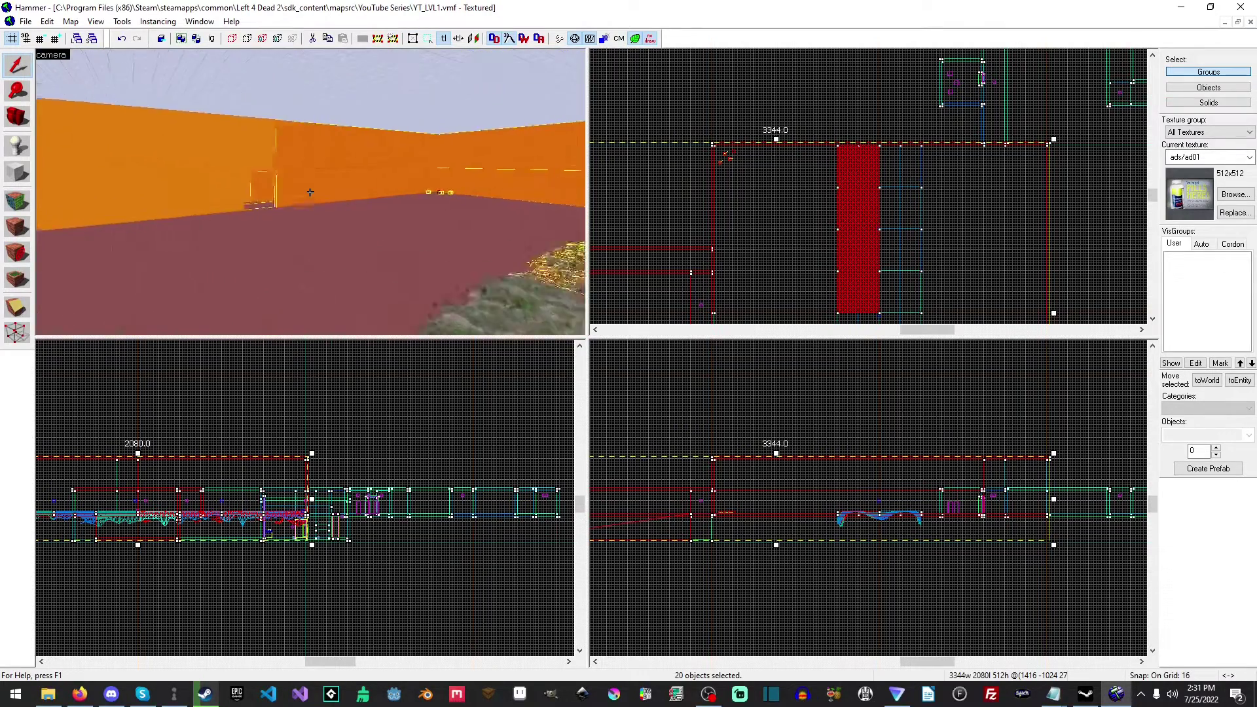
{"action": "key", "text": "z"}
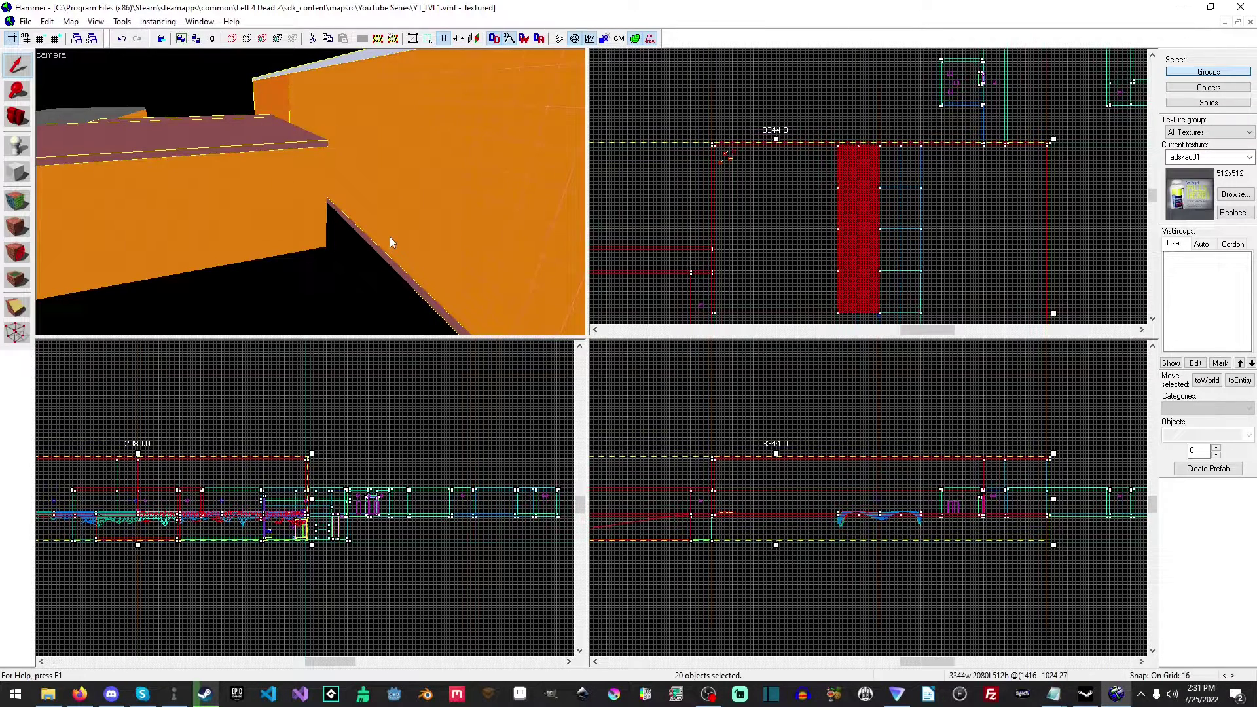
{"action": "key", "text": "Escape"}
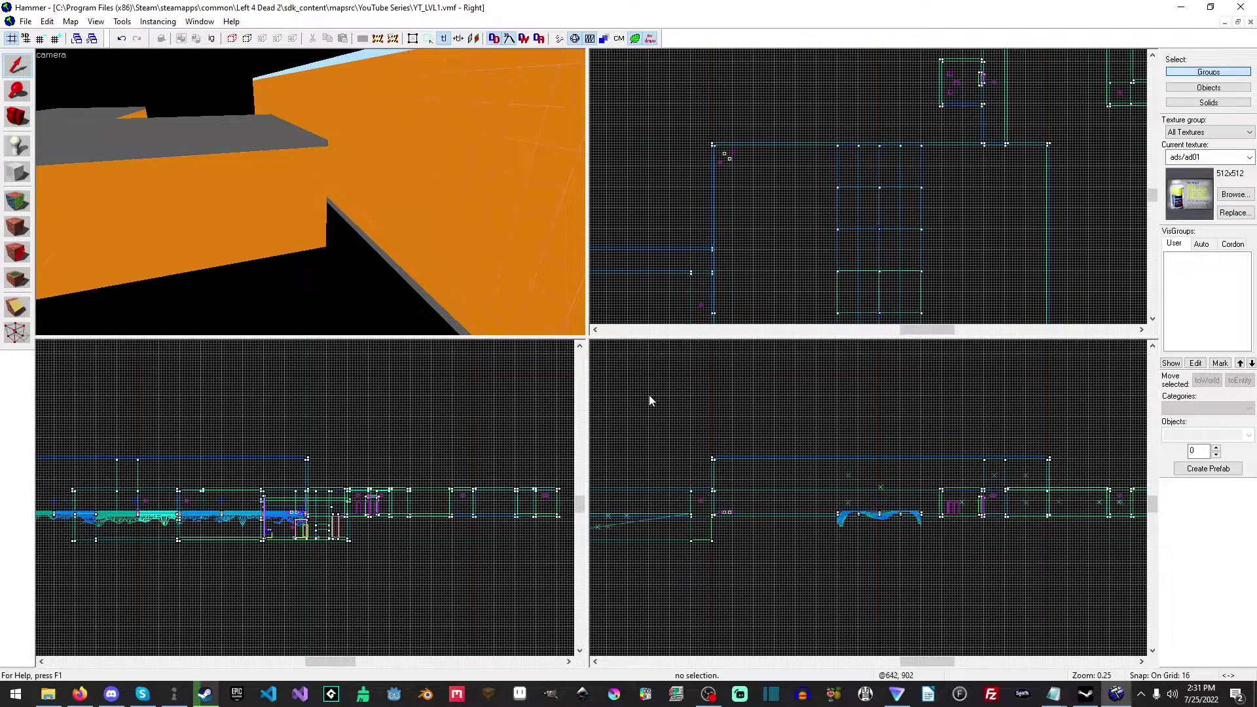
Box-select the objects around the open area's side profile with a 2512 by 1216 unit box, extended in depth across the neighbouring rooms
{"action": "left_click_drag", "start_coordinate": [649, 395], "coordinate": [1062, 598]}
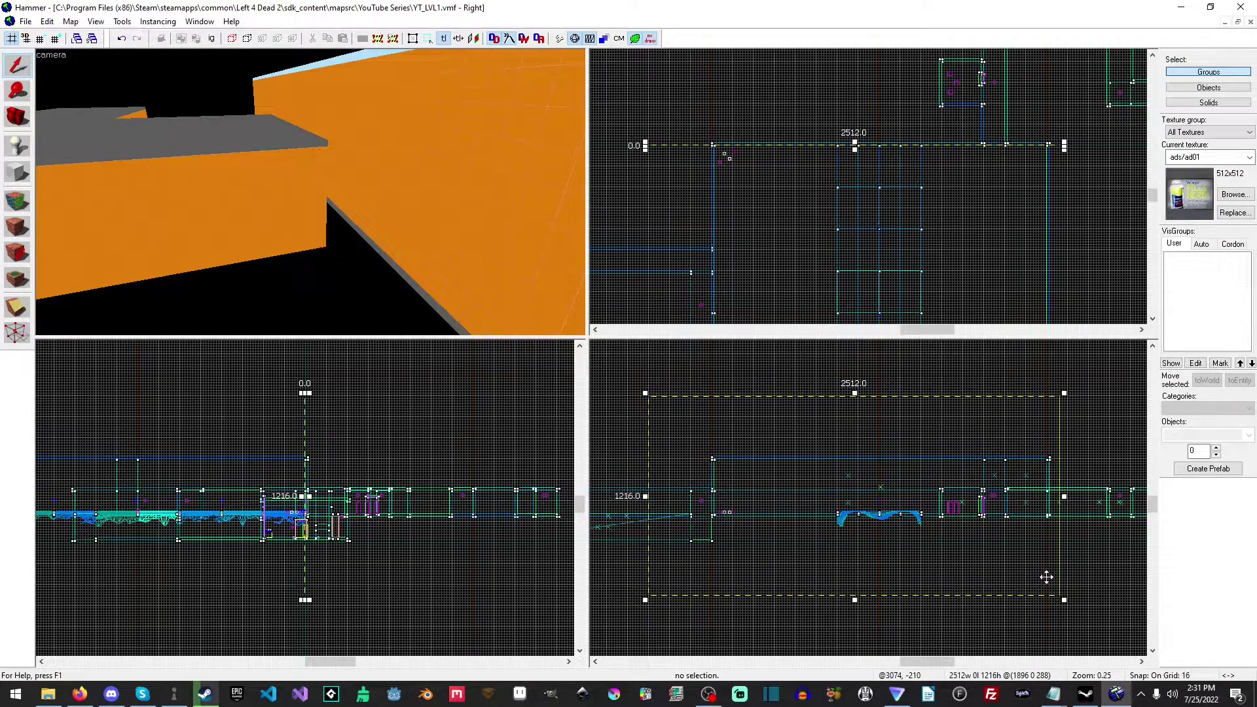
{"action": "left_click_drag", "start_coordinate": [313, 497], "coordinate": [568, 507]}
{"action": "key", "text": "Return"}
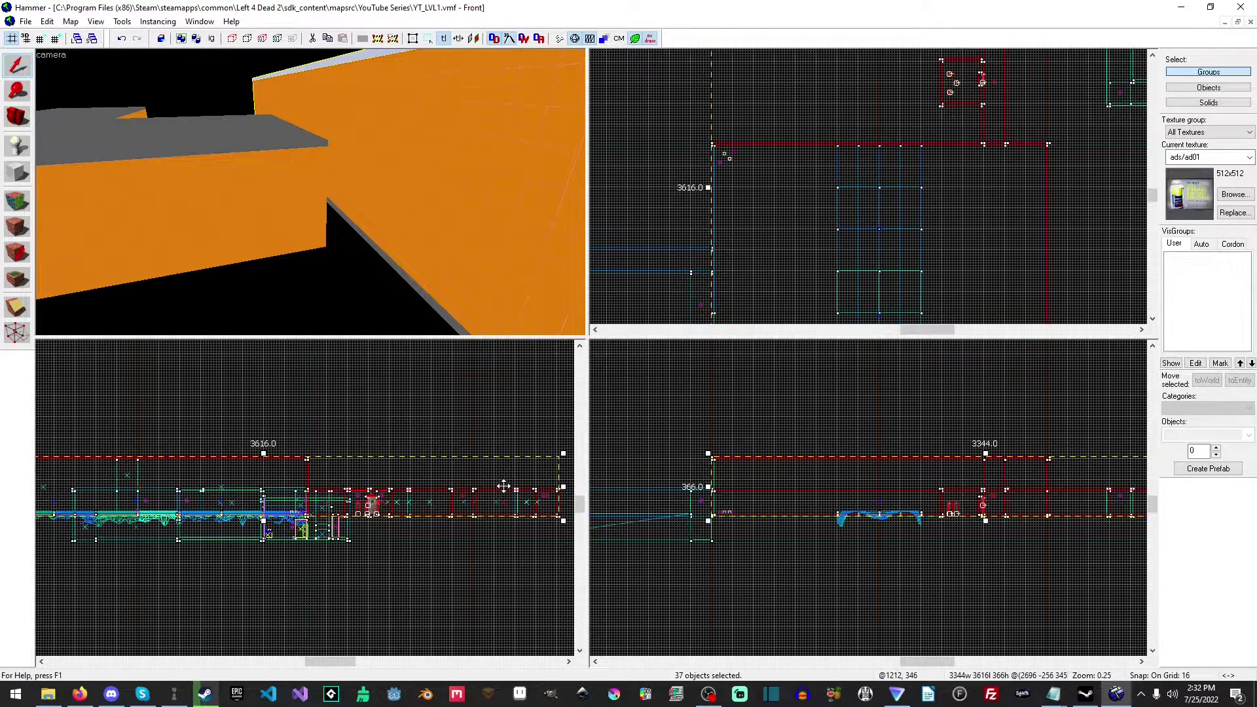
Fly around the outside and inside of the open area to inspect the box-selected walls and floors, and clear the selection
{"action": "key", "text": "z"}
{"action": "key", "text": "w"}
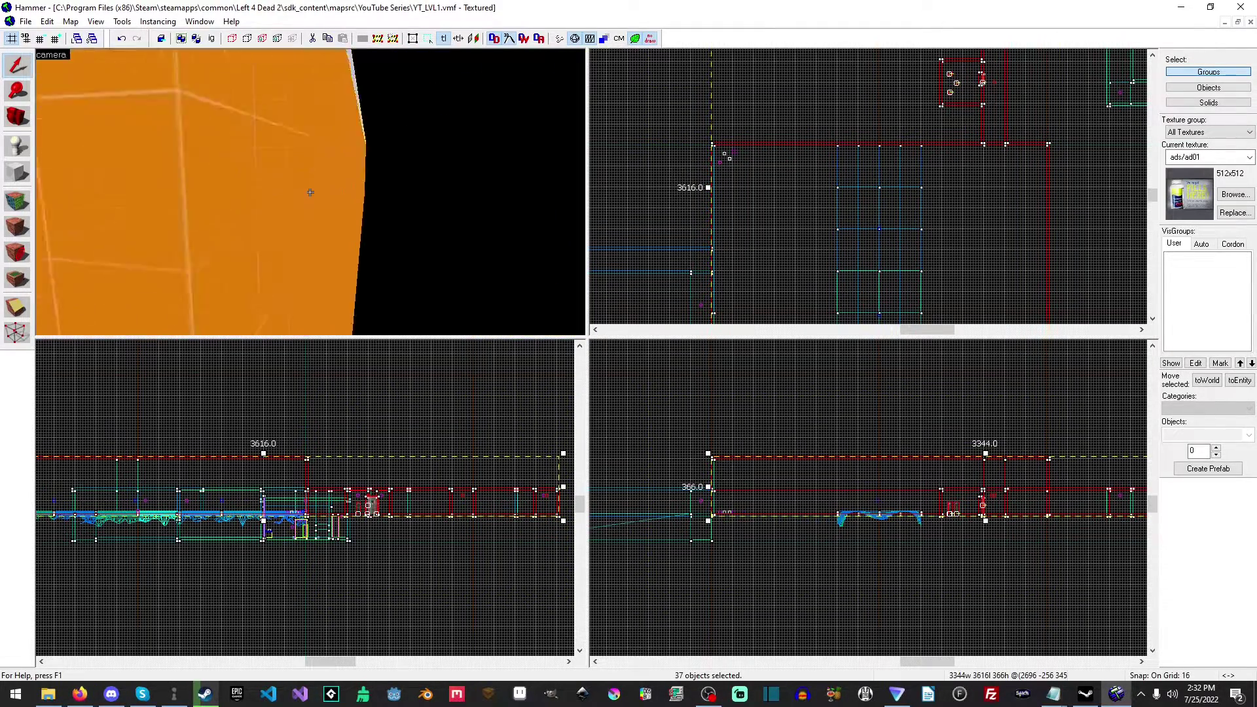
{"action": "key", "text": "w"}
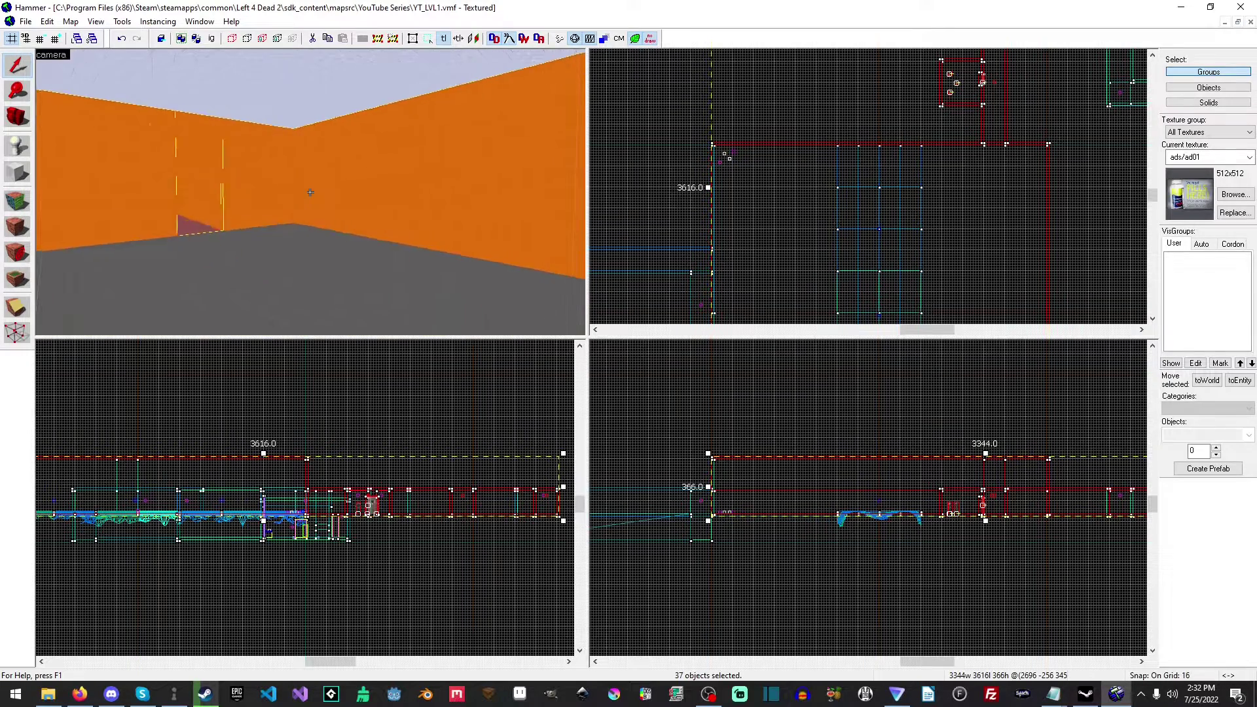
{"action": "key", "text": "z"}
{"action": "key", "text": "Escape"}
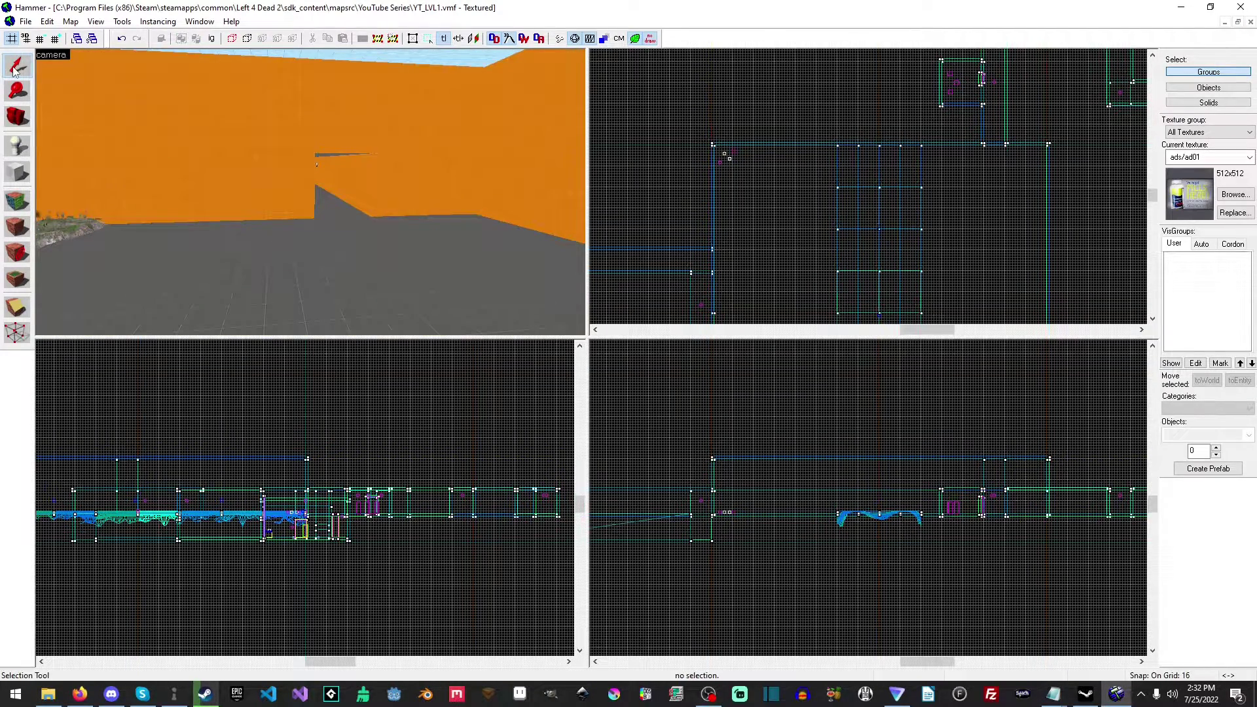
Draw a 1376 by 1056 unit selection box over the open area's corner and extend it to 720 units high
{"action": "left_click", "coordinate": [18, 169]}
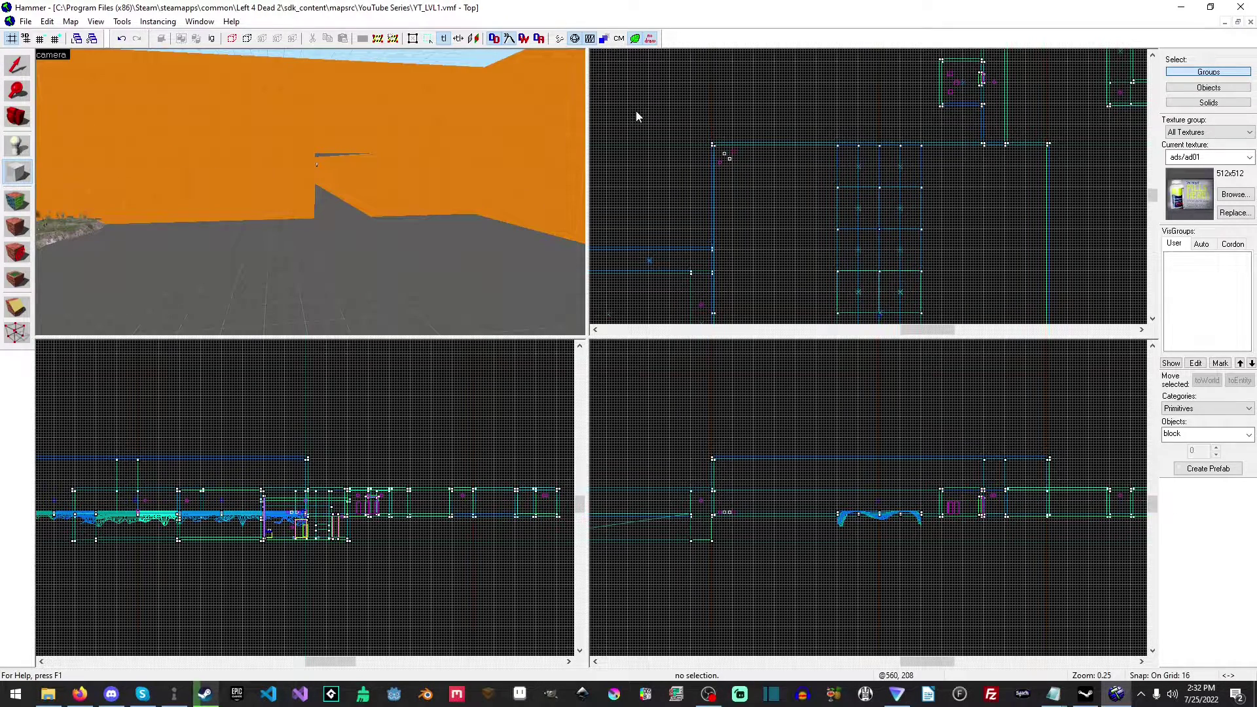
{"action": "left_click_drag", "start_coordinate": [639, 76], "coordinate": [873, 257]}
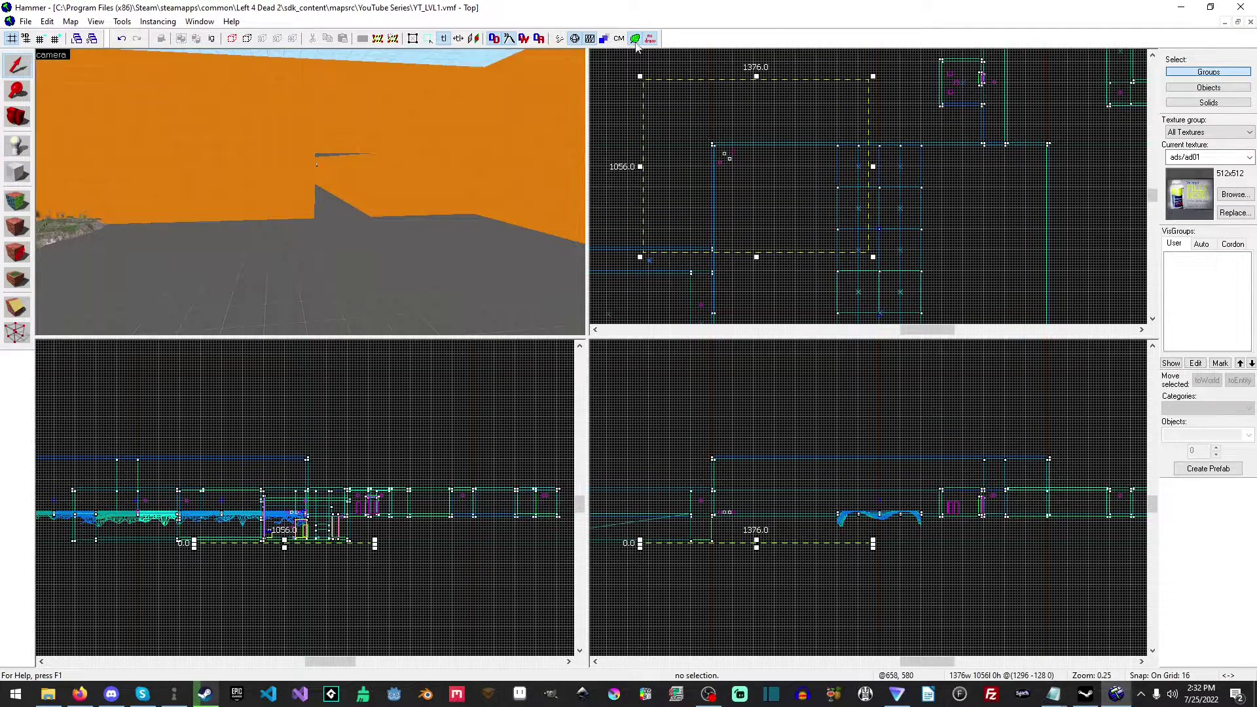
{"action": "key", "text": "z"}
{"action": "key", "text": "s"}
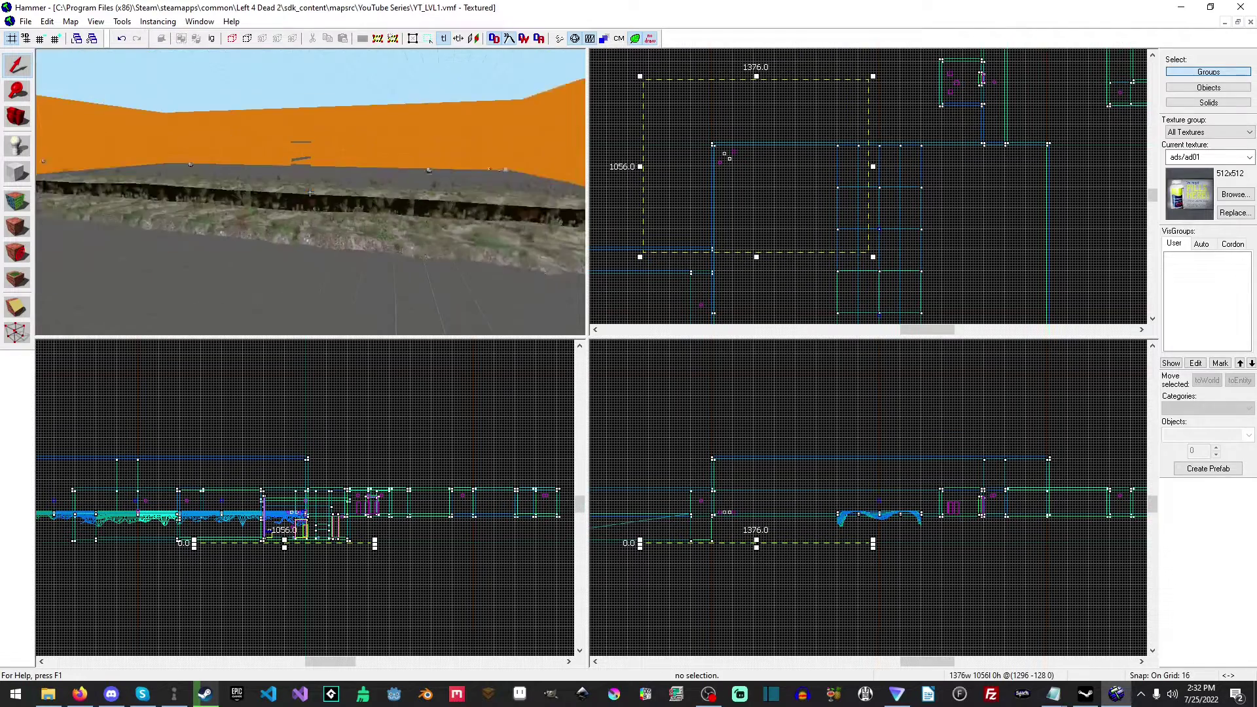
{"action": "key", "text": "w"}
{"action": "key", "text": "z"}
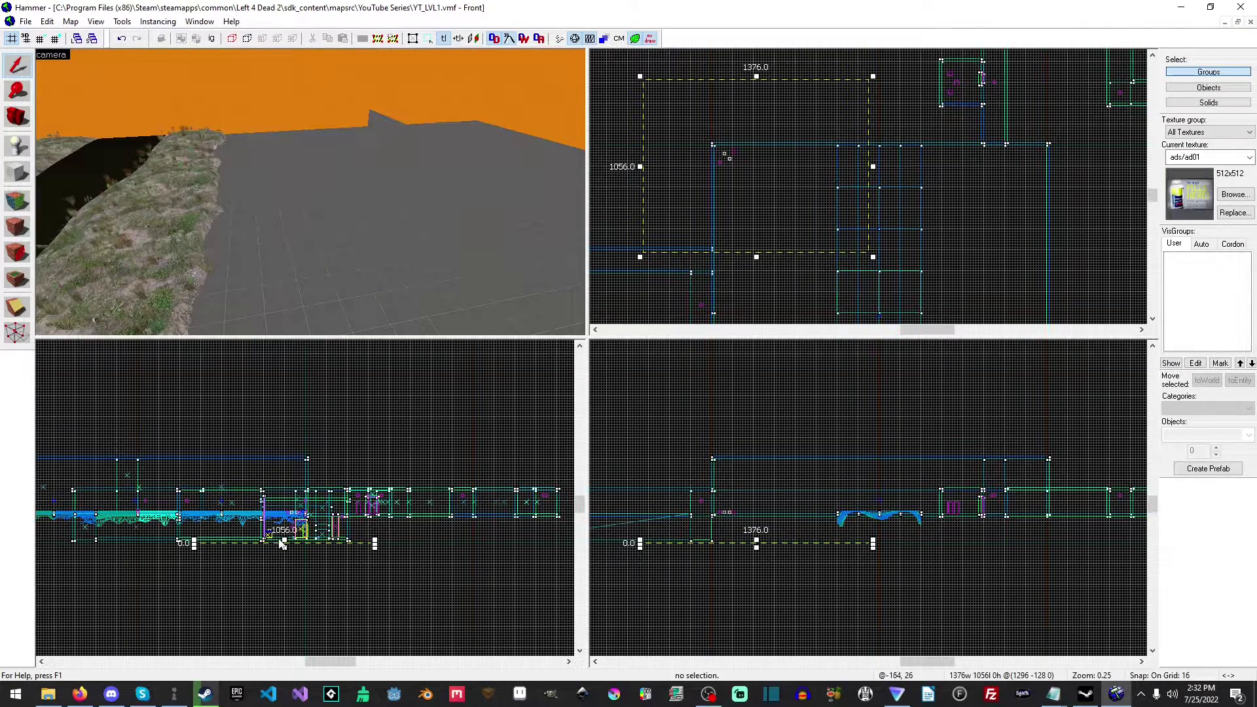
{"action": "left_click_drag", "start_coordinate": [282, 543], "coordinate": [316, 419]}
Fly across the ditch and outside the map to check whether the selection box shows in 3D, and clear the box
{"action": "key", "text": "z"}
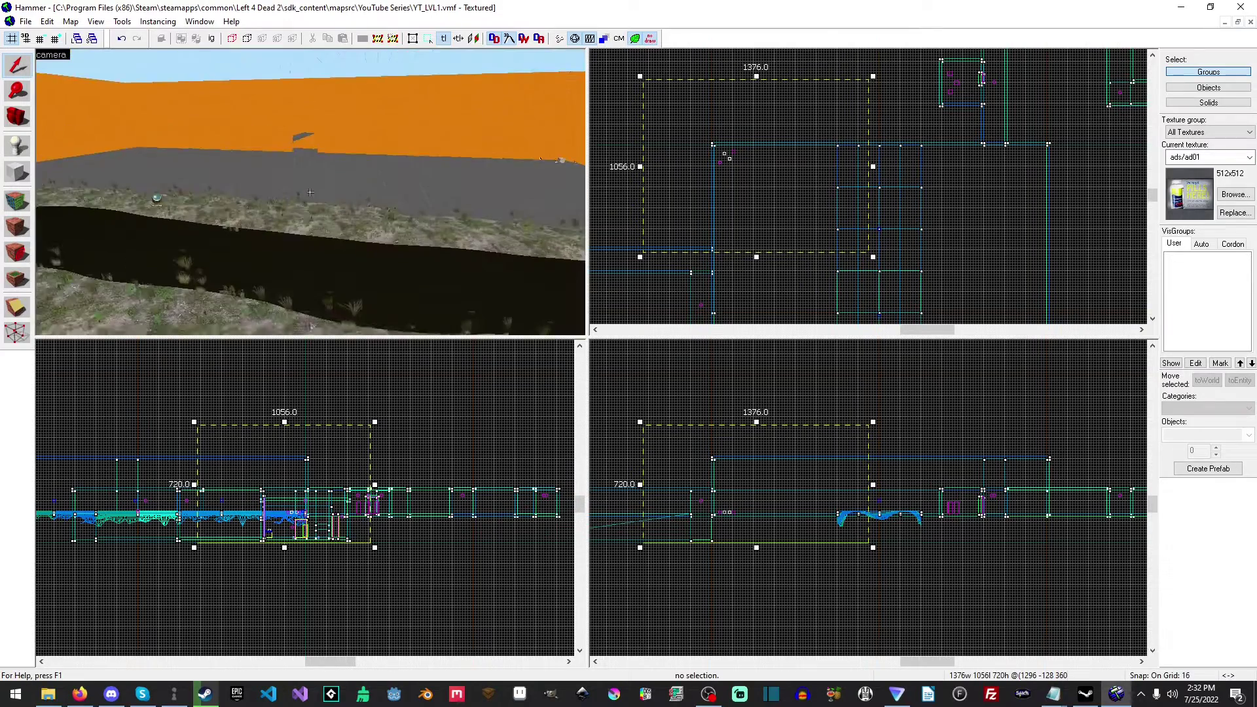
{"action": "key", "text": "w"}
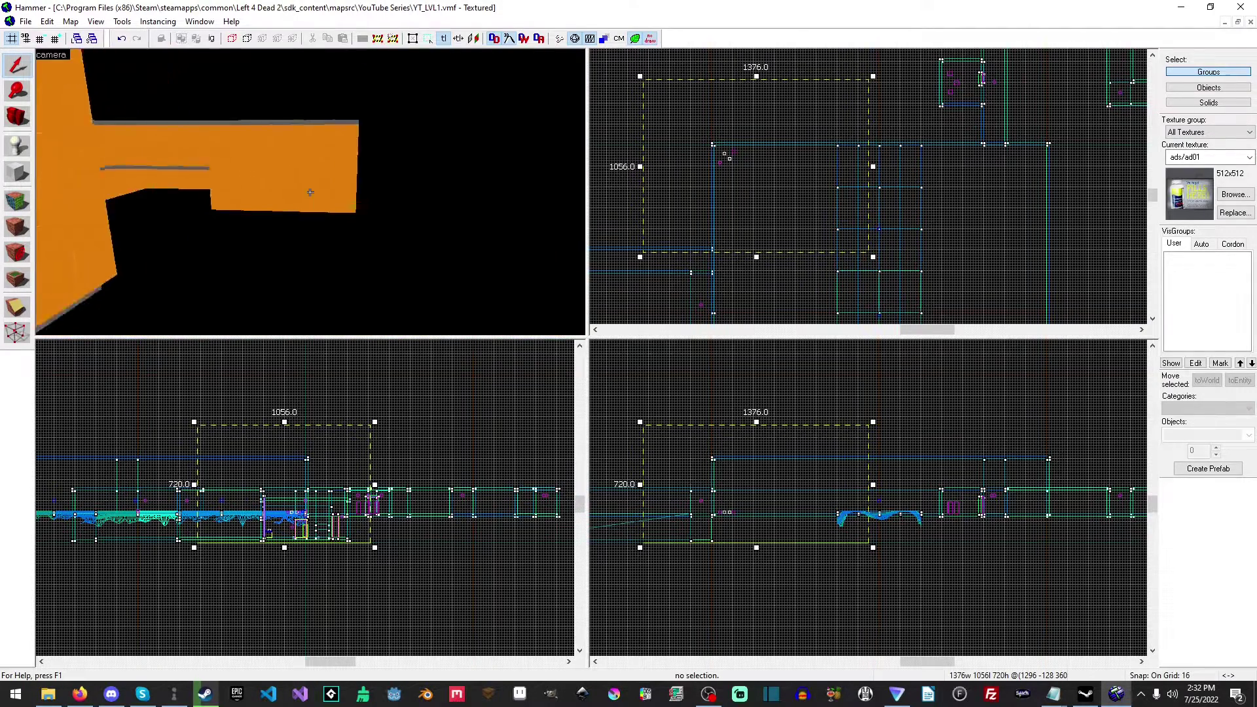
{"action": "key", "text": "a"}
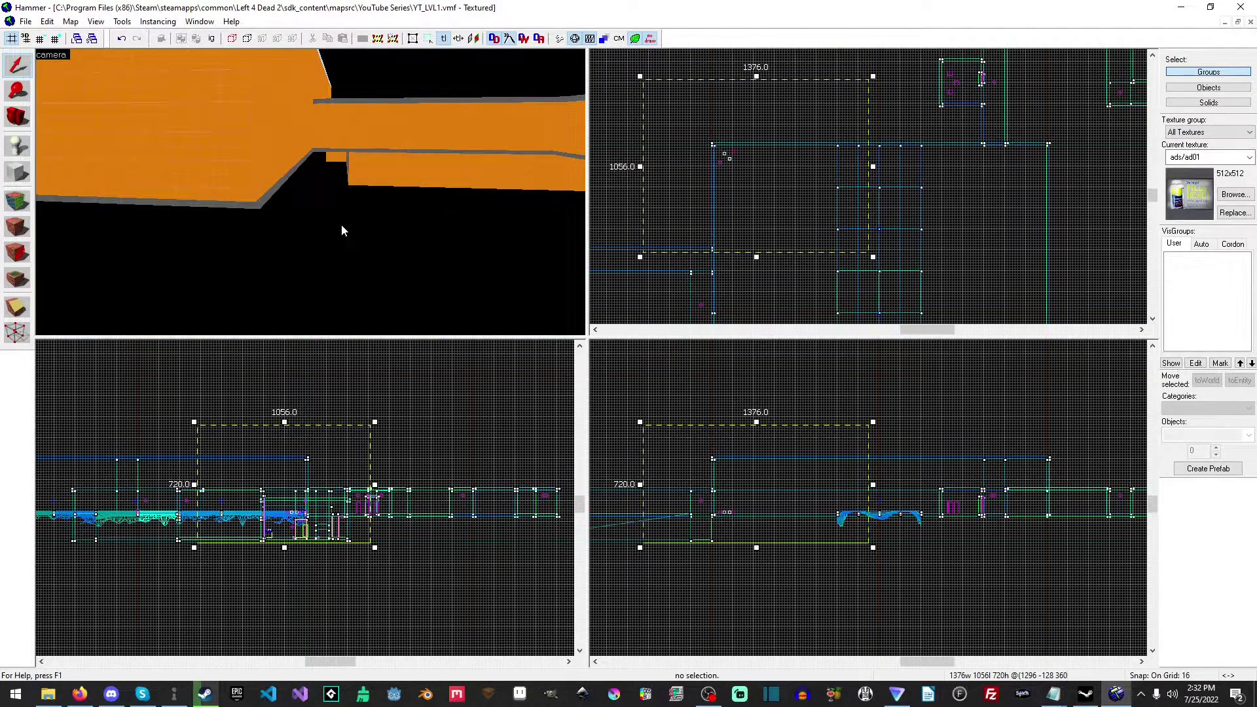
{"action": "key", "text": "Escape"}
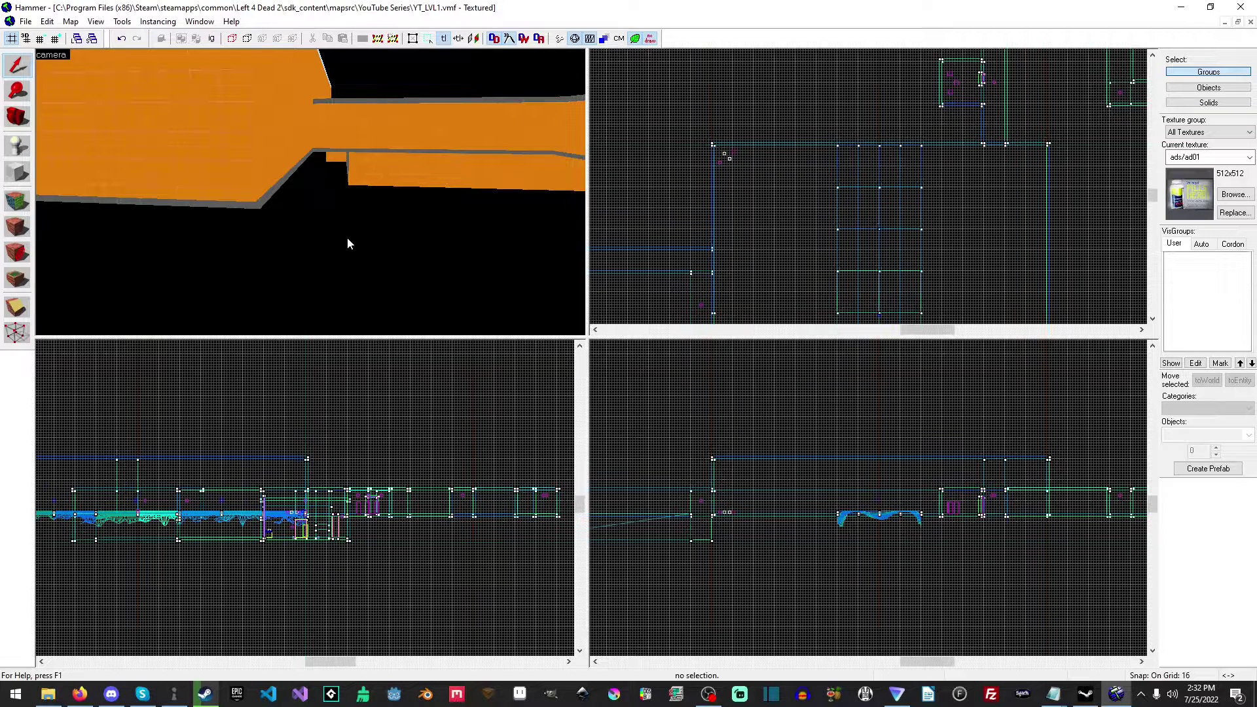
Outline a 1344 by 1056 by 366 unit block over the open area's corner with the Block tool and view it from outside
{"action": "key", "text": "shift+b"}
{"action": "left_click_drag", "start_coordinate": [677, 97], "coordinate": [904, 278]}
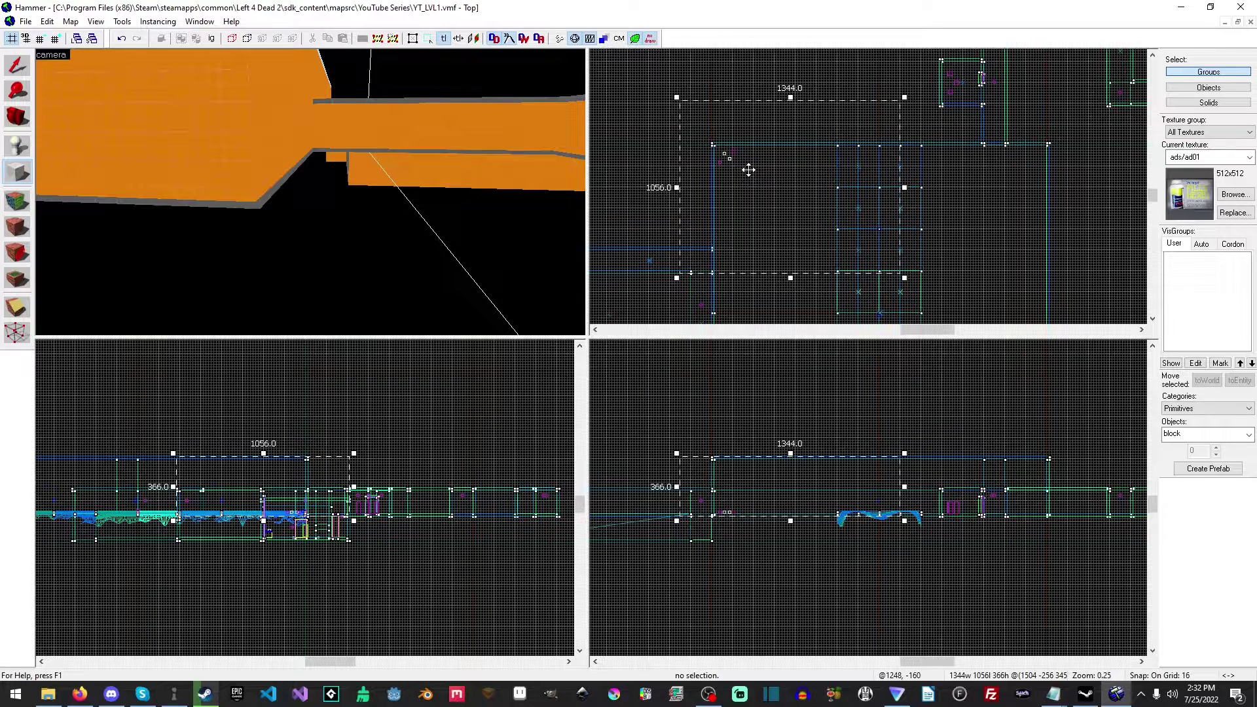
{"action": "key", "text": "z"}
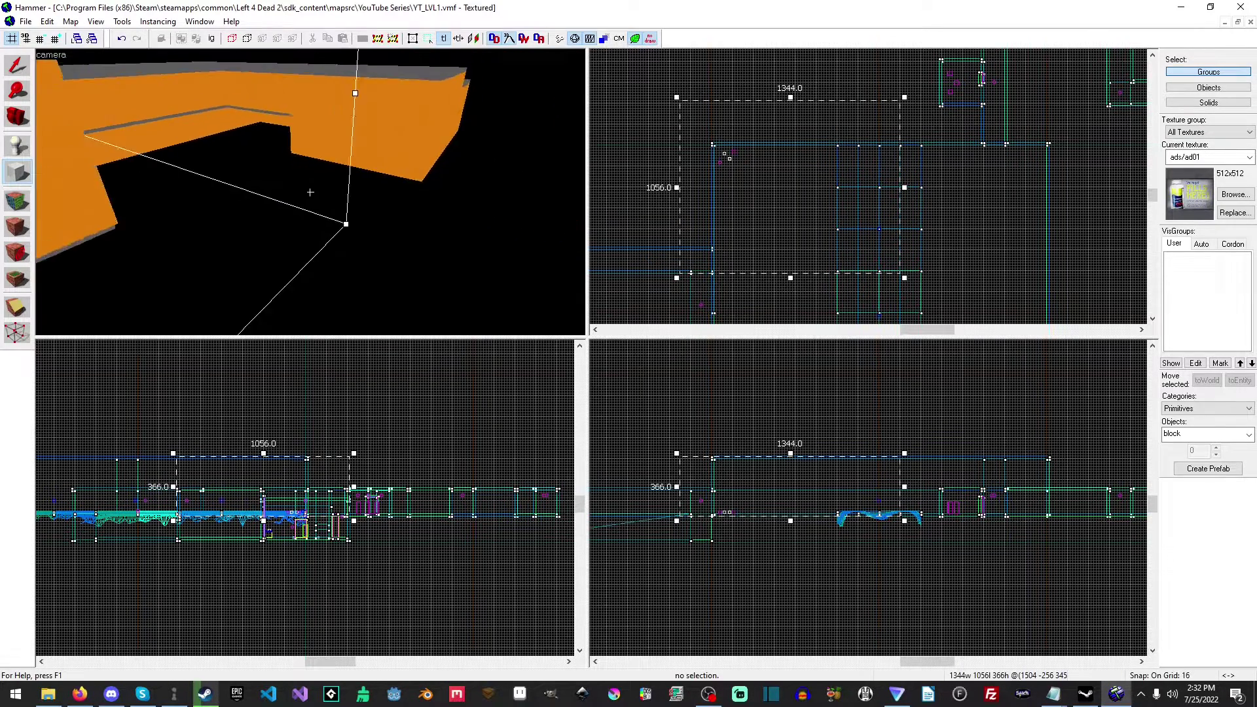
{"action": "key", "text": "s"}
{"action": "key", "text": "z"}
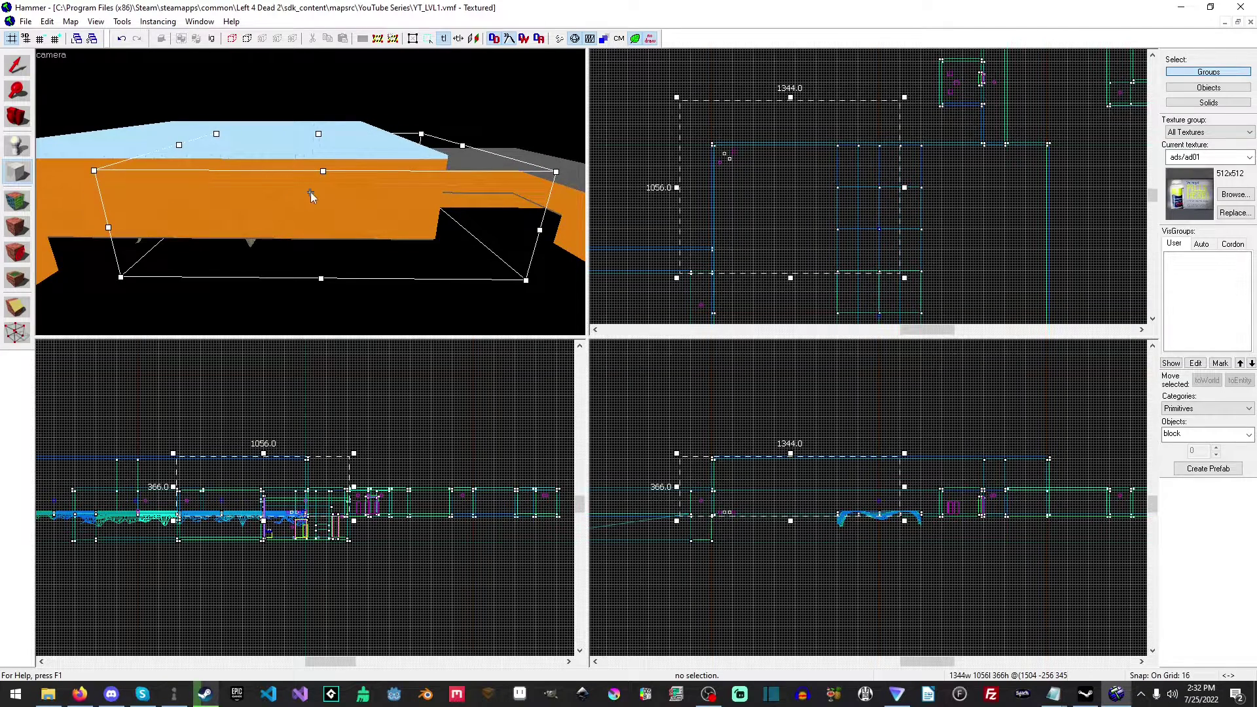